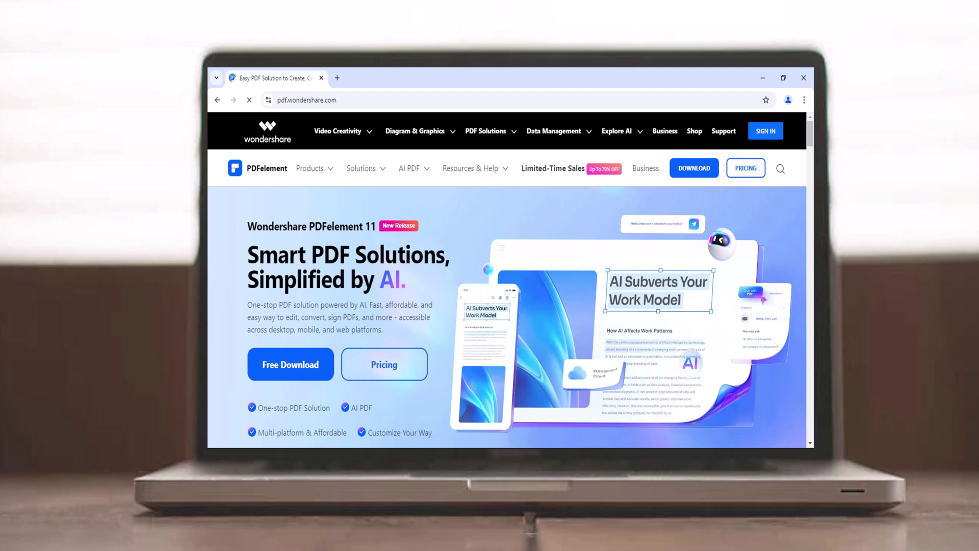
scroll(510, 306, "down", 5)
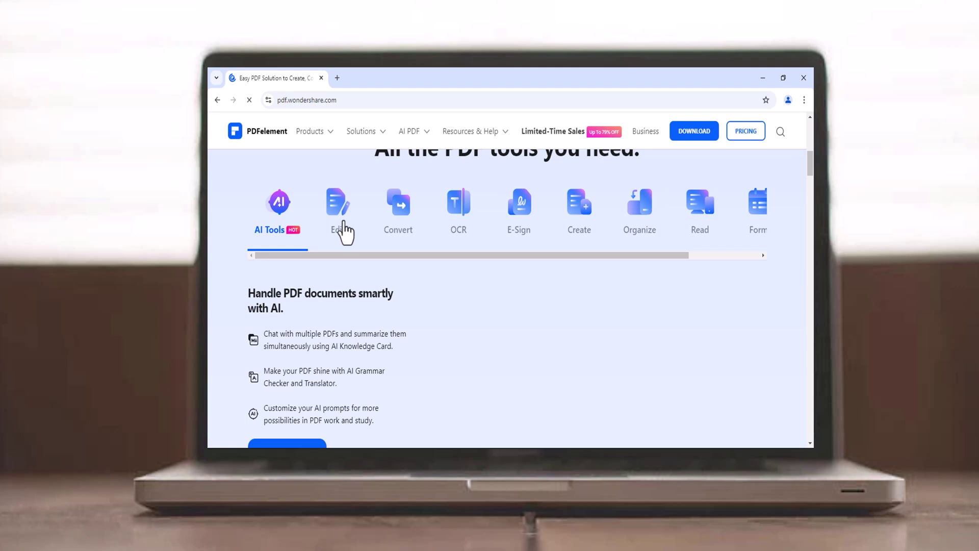
Show the website descriptions for Edit, Convert, OCR, E-Sign, Create, Organize, Read, Forms and Protect
left_click(338, 218)
left_click(403, 221)
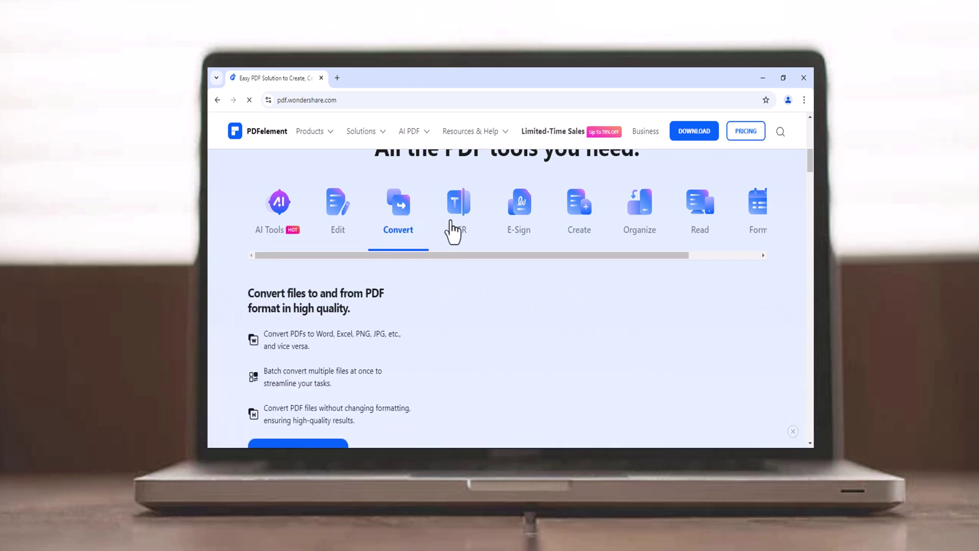
left_click(456, 221)
left_click(520, 222)
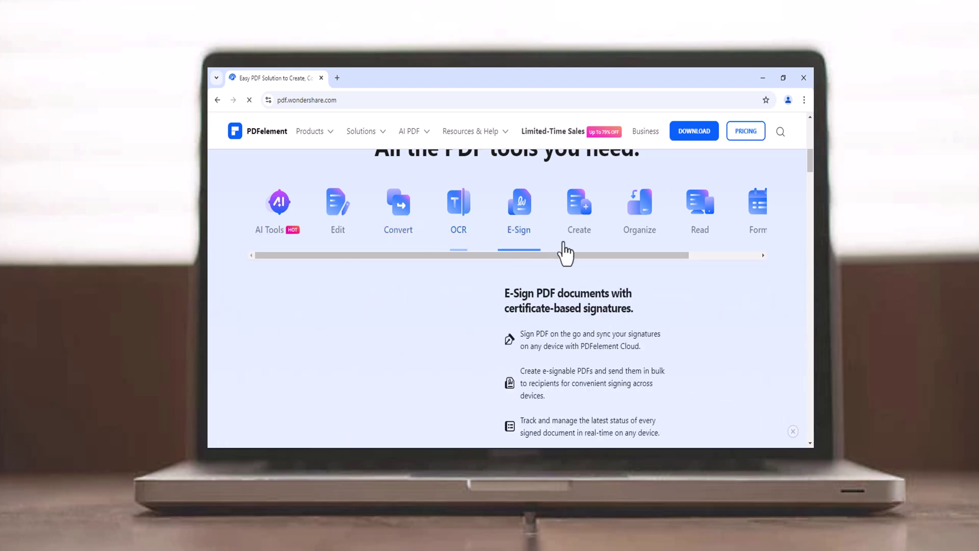
left_click(579, 222)
left_click(640, 222)
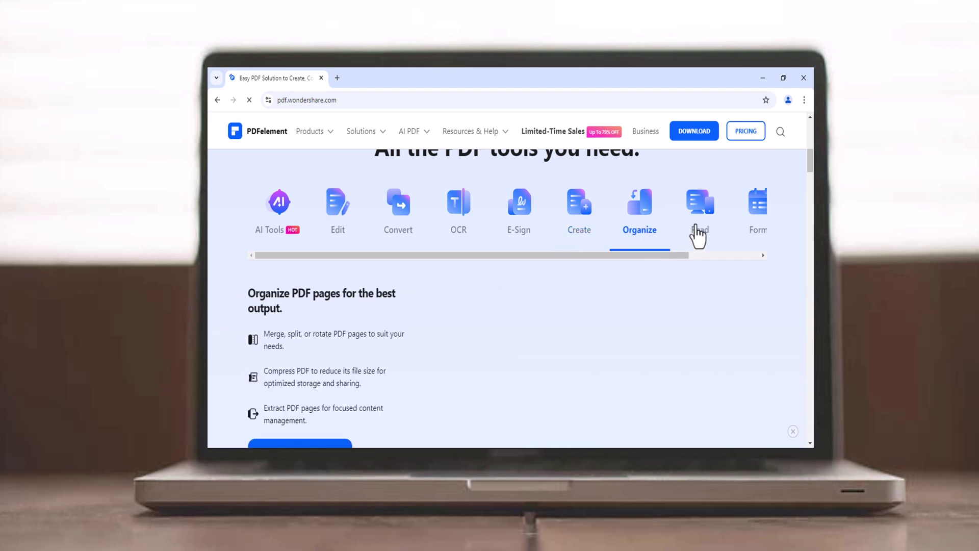
left_click(700, 223)
left_click(758, 218)
left_click_drag(681, 256, 739, 260)
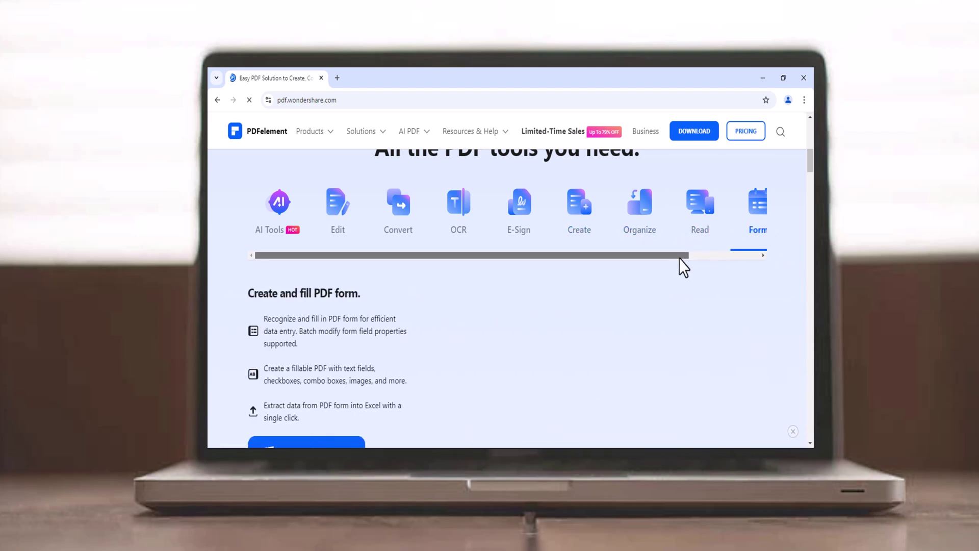
left_click(747, 210)
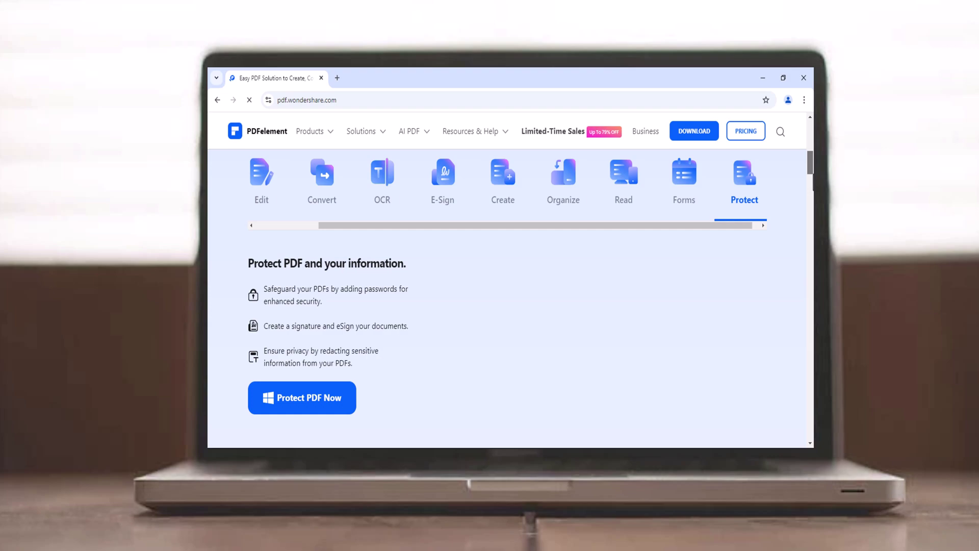
scroll(748, 268, "down", 4)
scroll(505, 291, "down", 5)
scroll(505, 290, "down", 5)
scroll(505, 291, "down", 3)
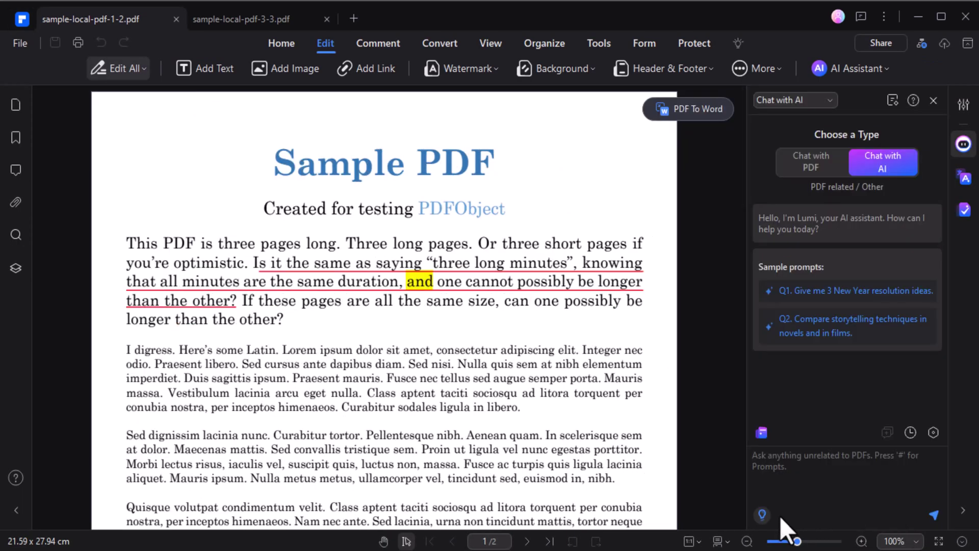
Send the Summarize PDF prompt in Chat with PDF and follow the page 2 and 2.4 citations
left_click(763, 514)
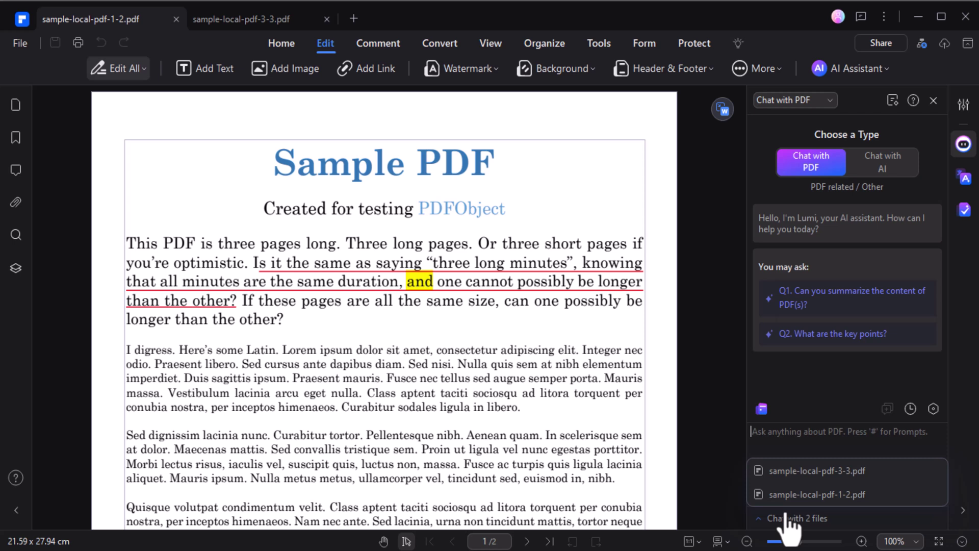
mouse_move(846, 224)
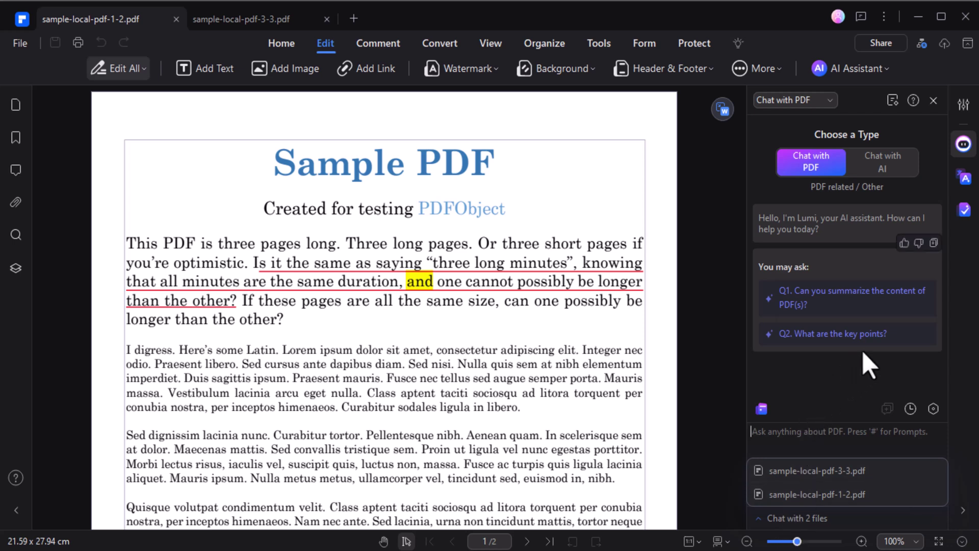
left_click(857, 310)
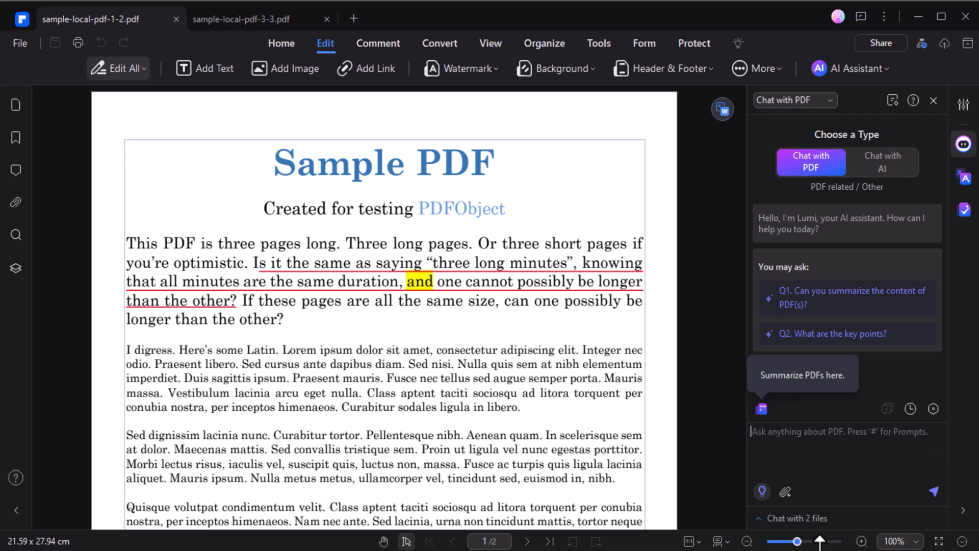
left_click(840, 519)
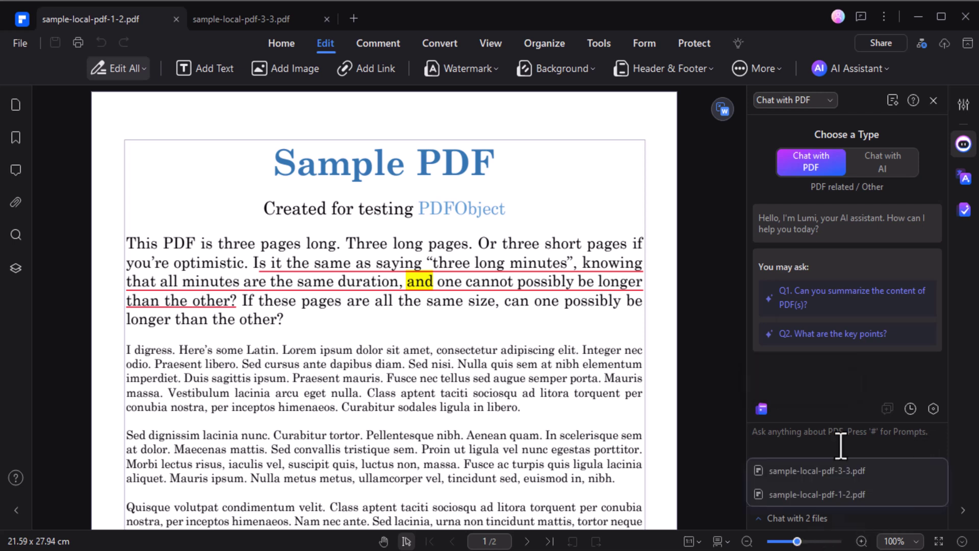
left_click(762, 409)
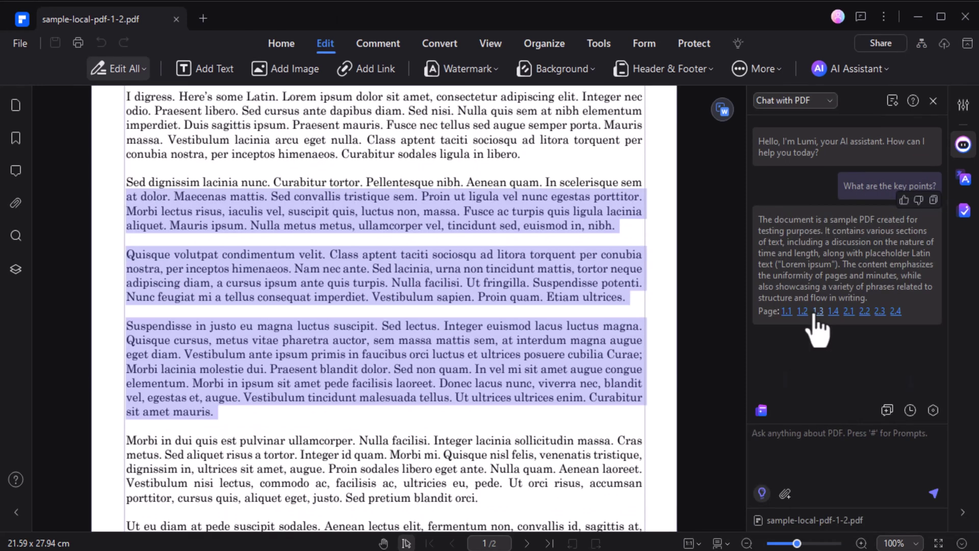
left_click(850, 312)
left_click(896, 311)
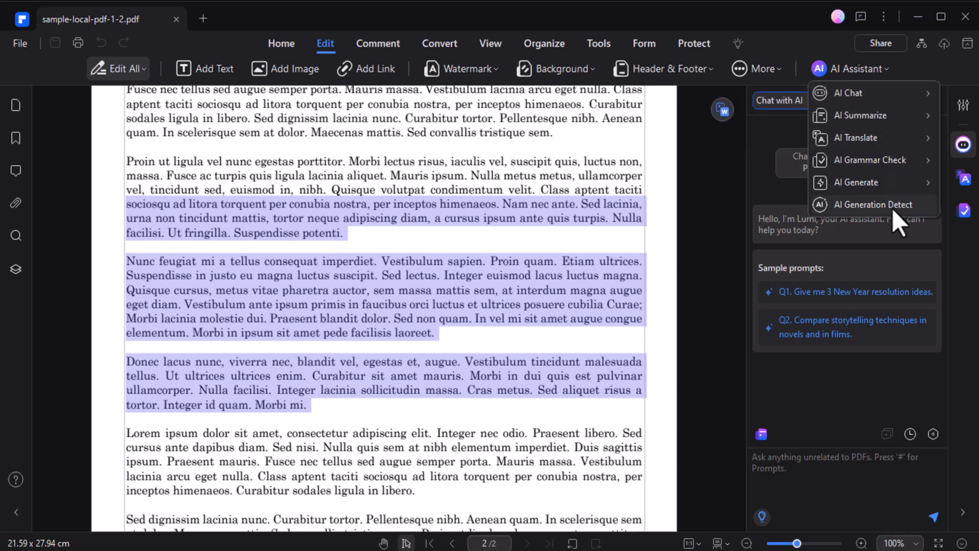
Generate the AI Knowledge Card for the sample PDF and select its Structure tag
left_click(771, 68)
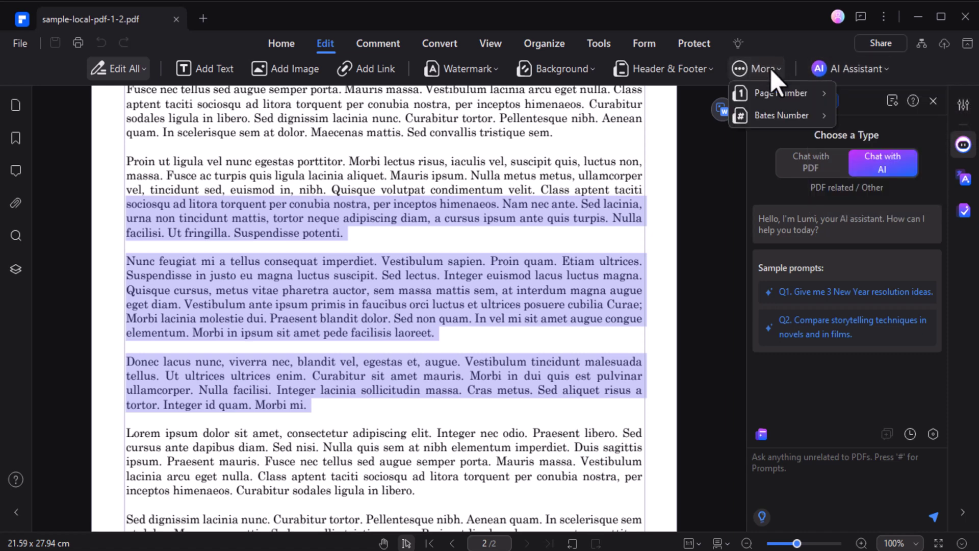
left_click(719, 180)
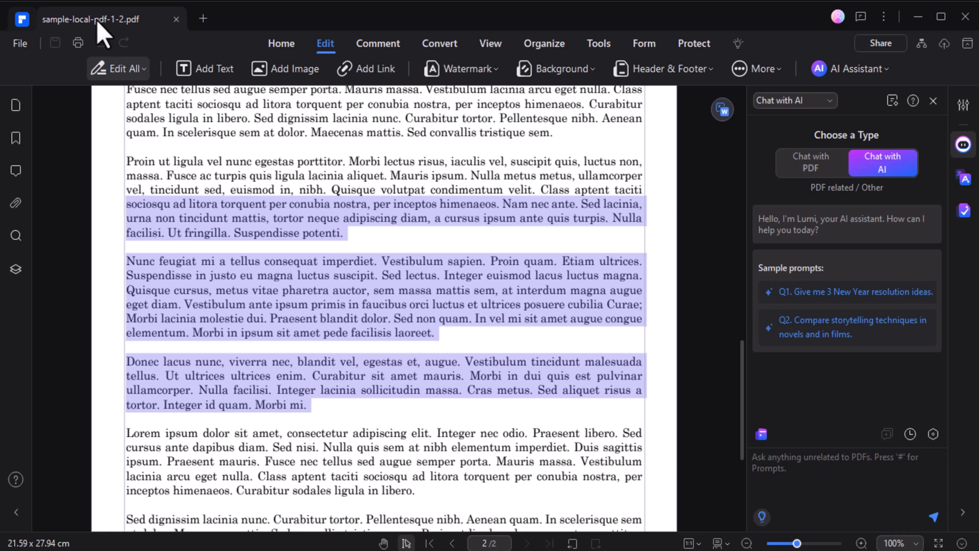
left_click(922, 43)
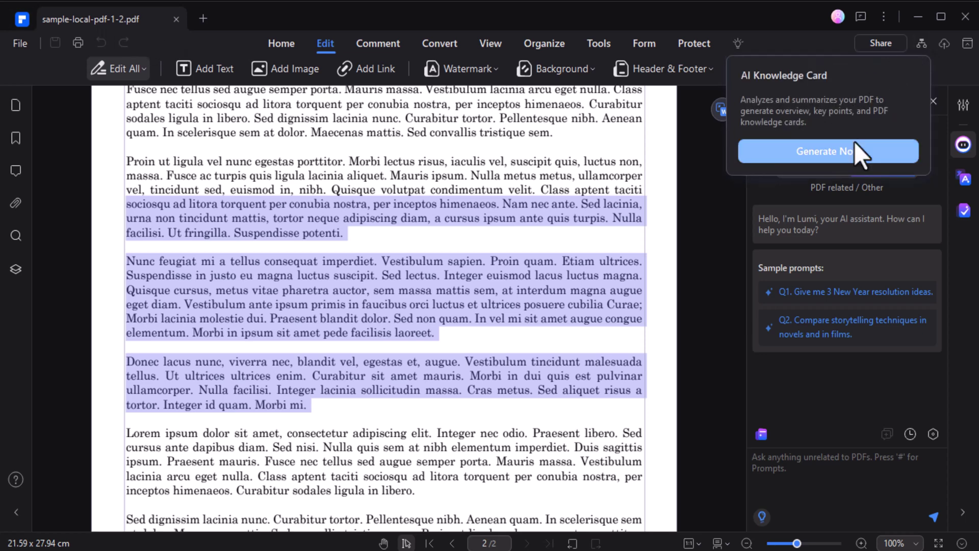
left_click(843, 152)
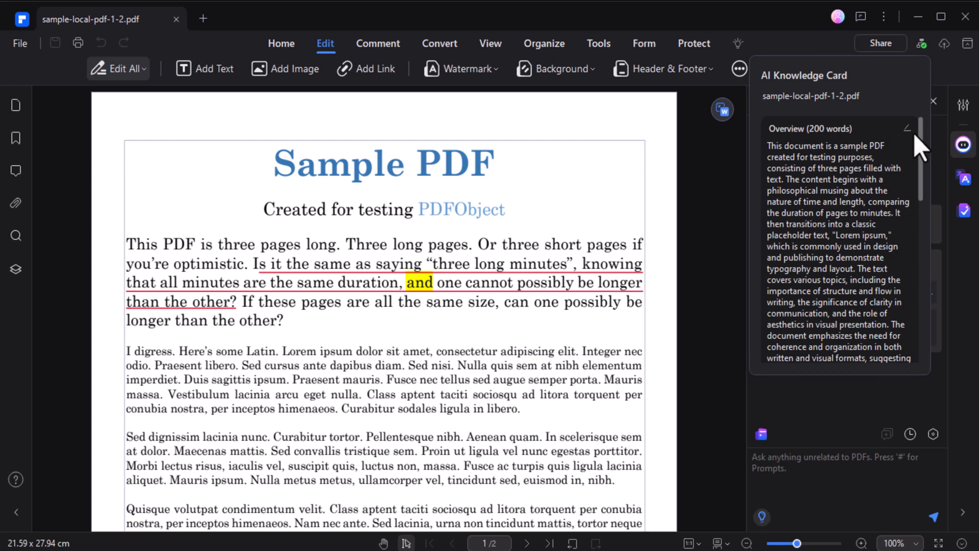
left_click_drag(918, 129, 912, 293)
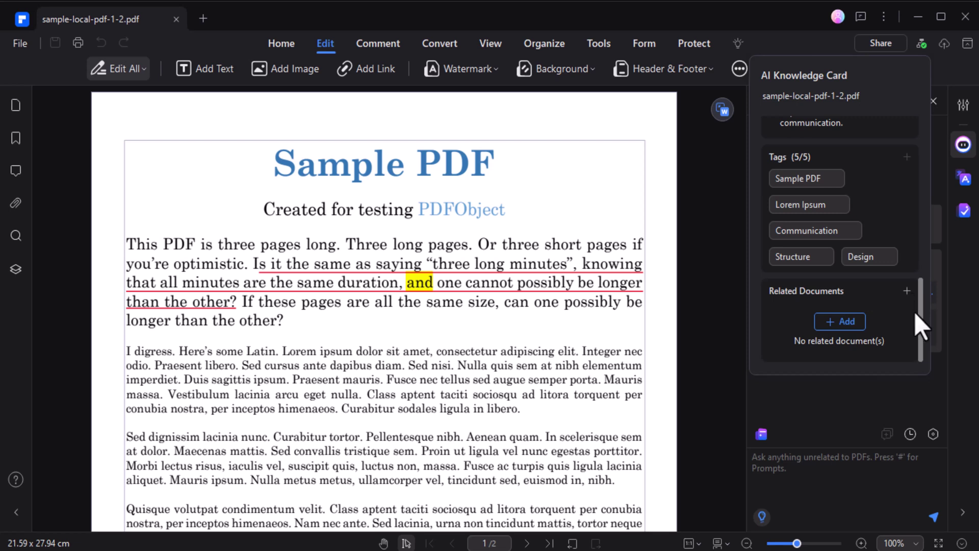
left_click(797, 257)
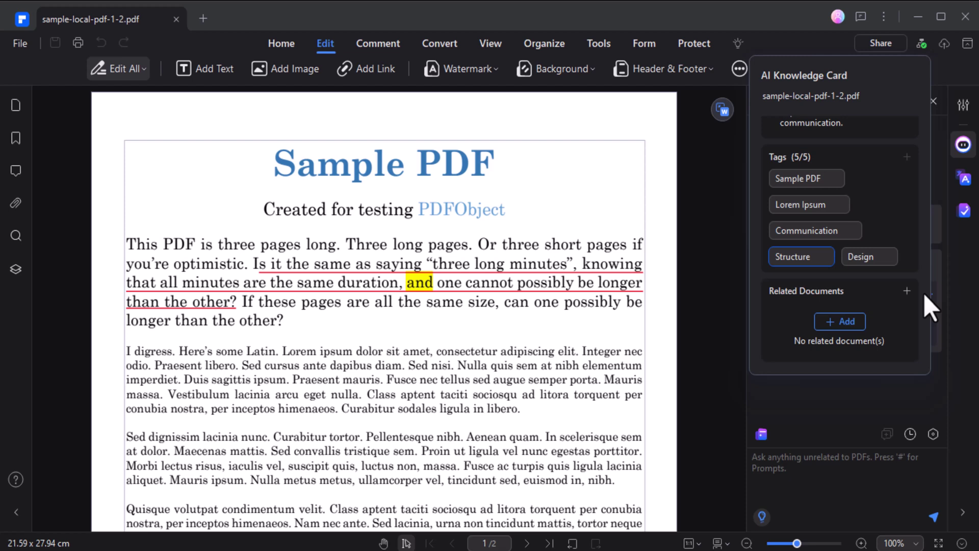
left_click_drag(918, 298, 917, 213)
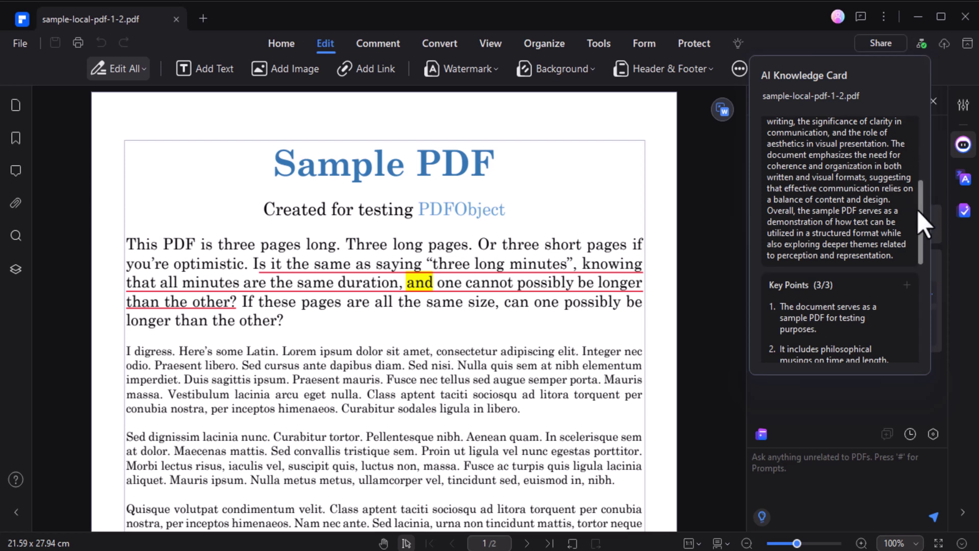
Paste the 'I digress' paragraph into the Paragraph Grammar checker and run Check
left_click(964, 210)
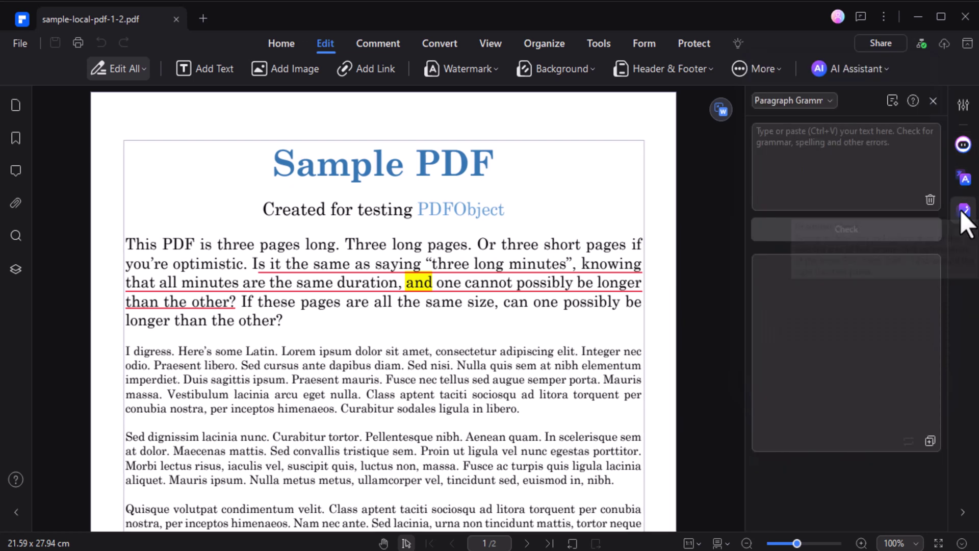
left_click(821, 141)
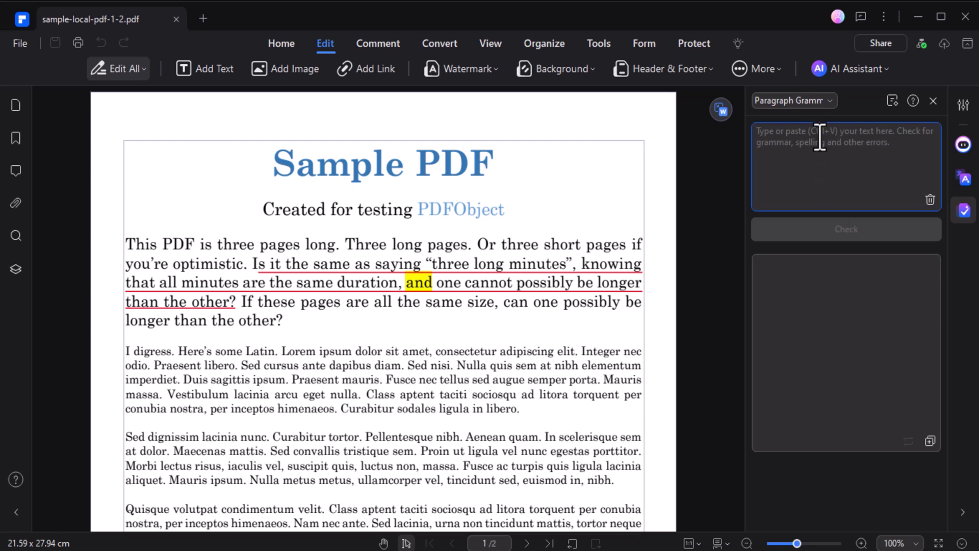
triple_click(127, 351)
key("ctrl+c")
left_click(902, 160)
key("ctrl+v")
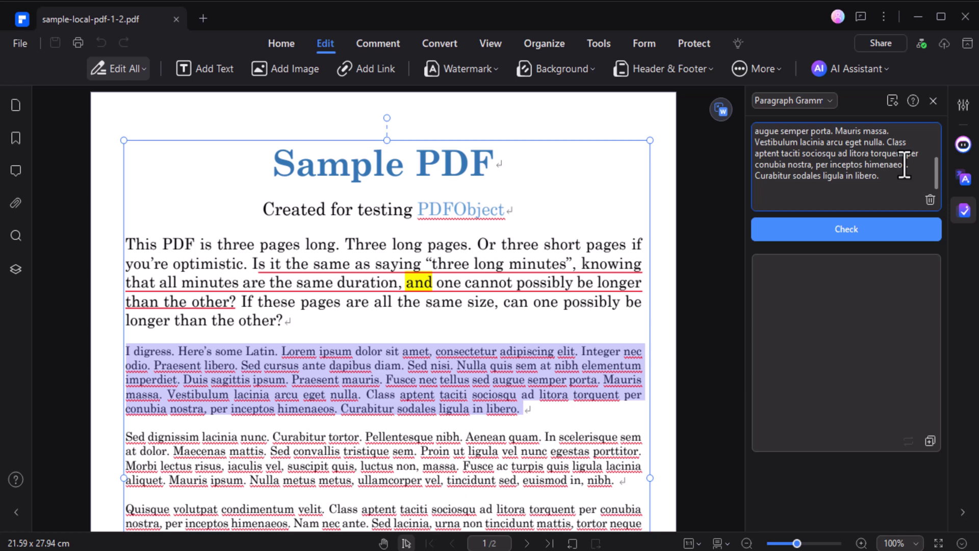
left_click(840, 229)
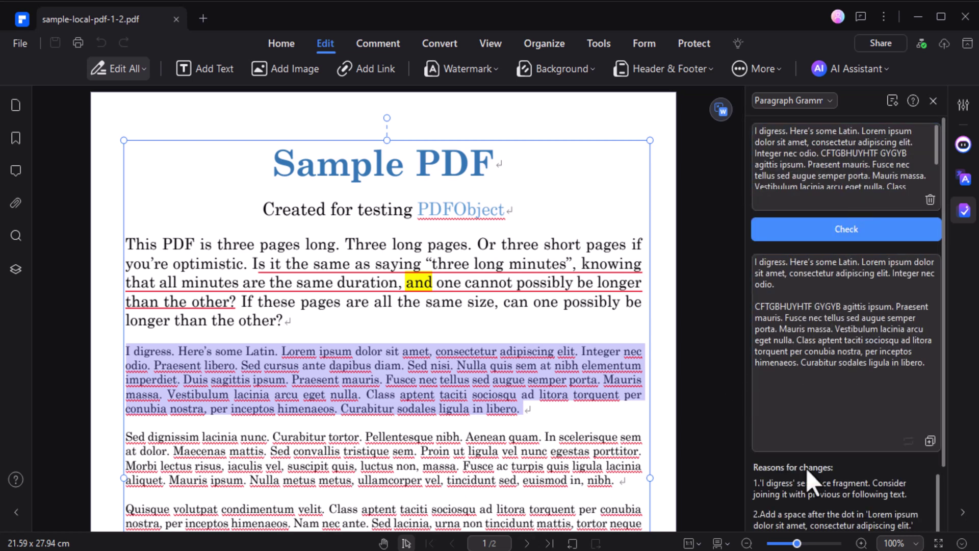
scroll(944, 306, "down", 2)
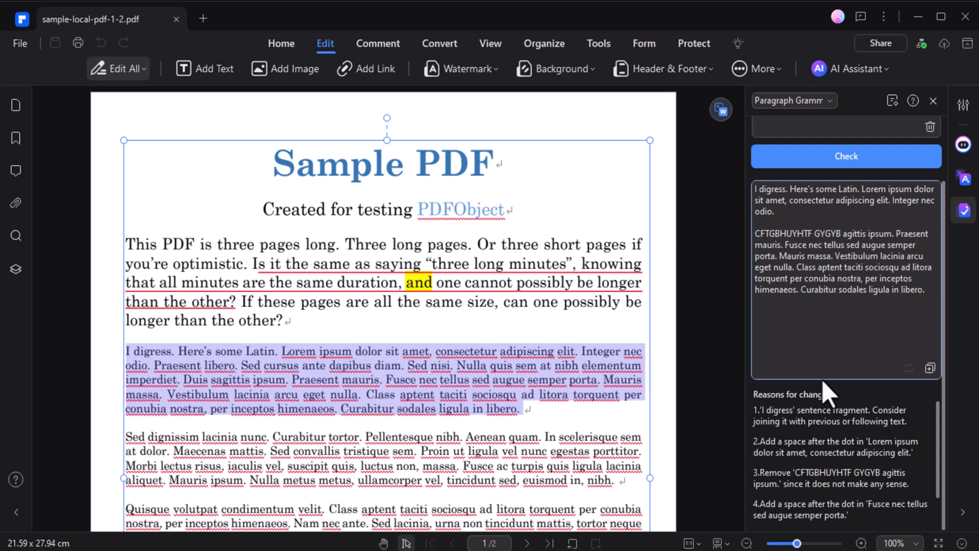
left_click_drag(934, 419, 945, 476)
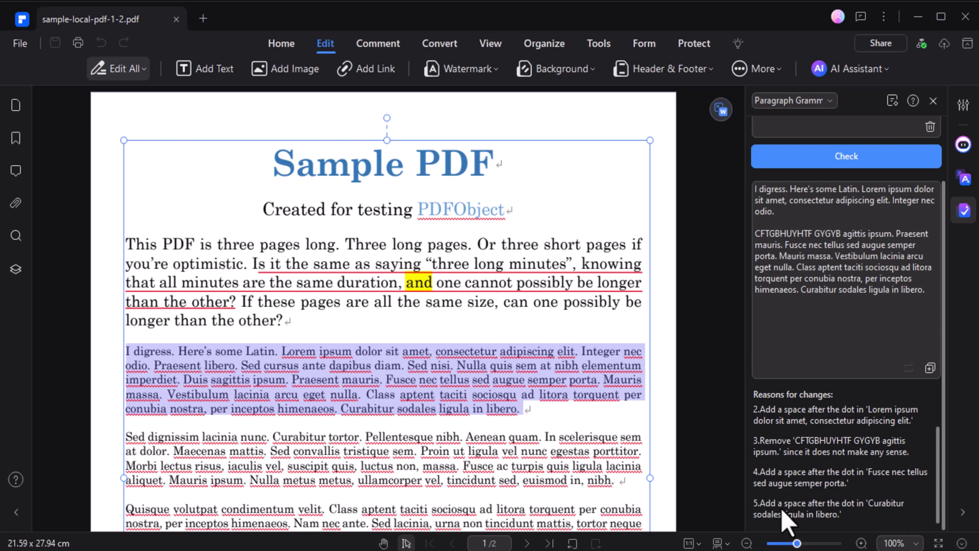
scroll(938, 382, "up", 2)
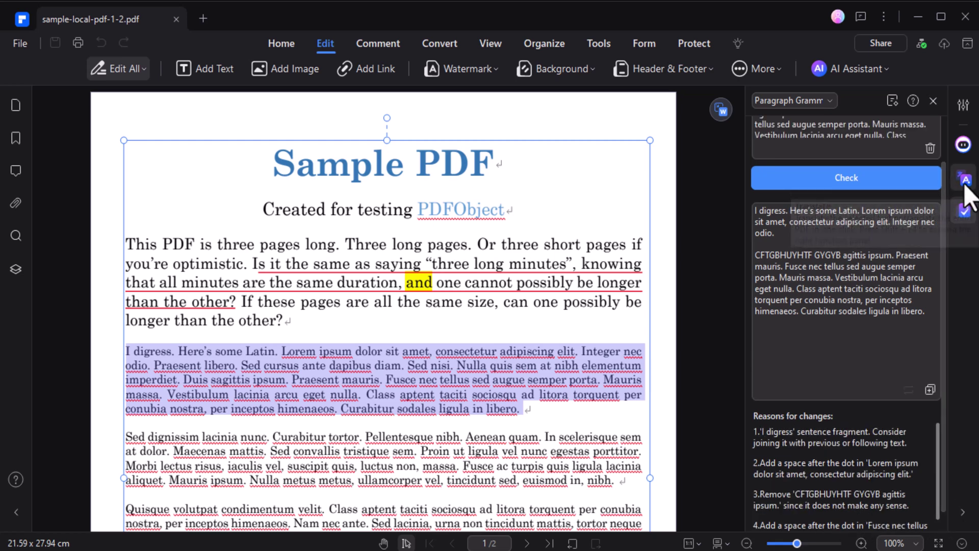
Paste the Latin paragraph into the word translator, translate it, and view the target languages
left_click(964, 181)
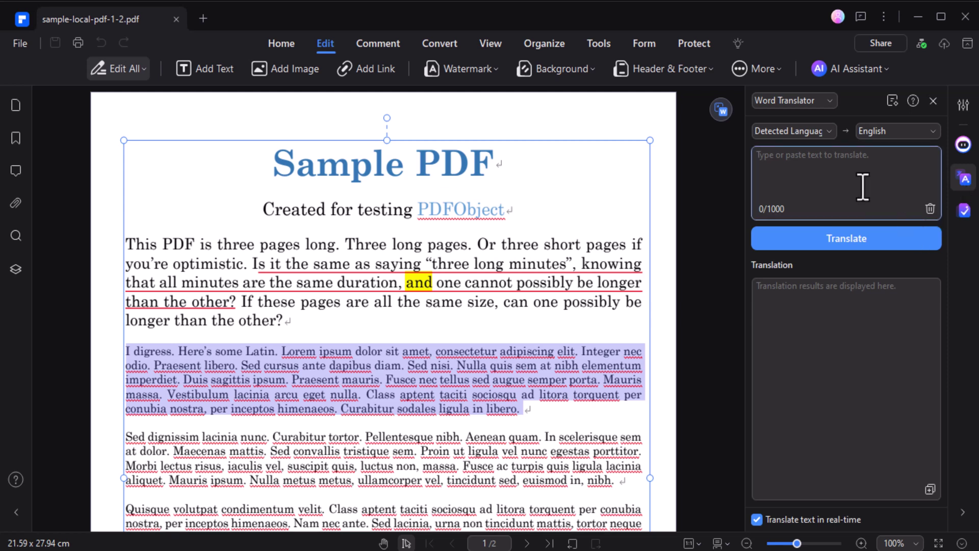
right_click(844, 155)
left_click(877, 219)
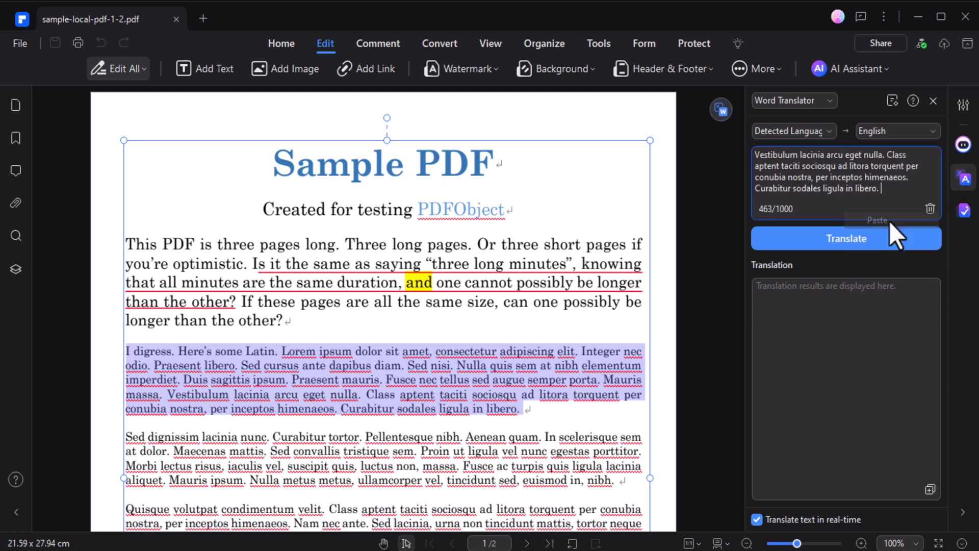
left_click(865, 236)
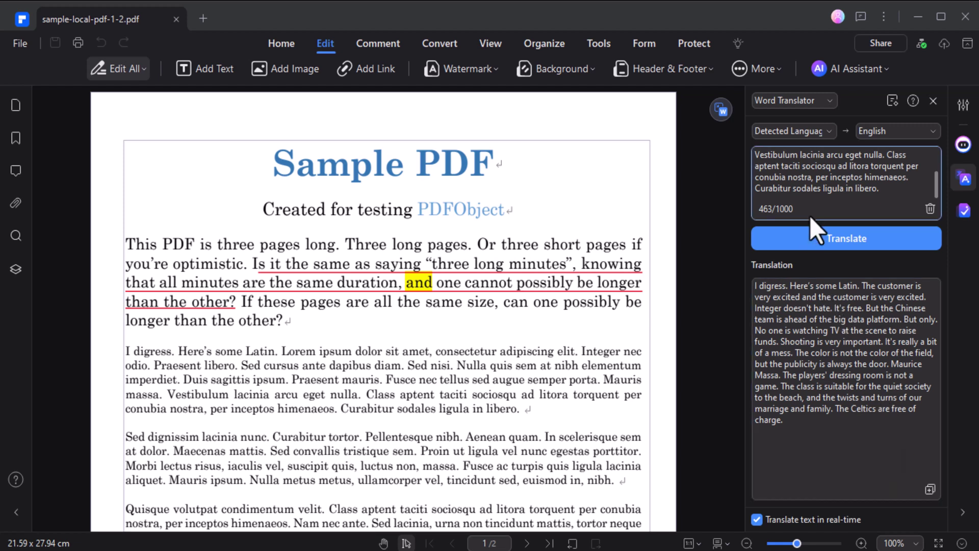
left_click(932, 130)
mouse_move(953, 178)
left_mouse_down()
mouse_move(967, 290)
mouse_move(955, 141)
left_mouse_up()
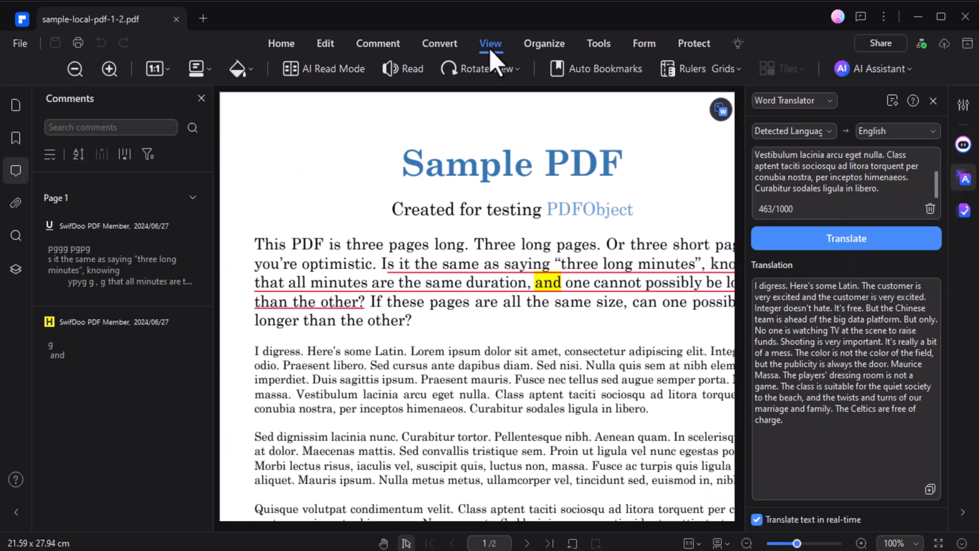
Read the current page aloud, apply a 1.25x reading speed with the same voice, then stop
left_click(409, 68)
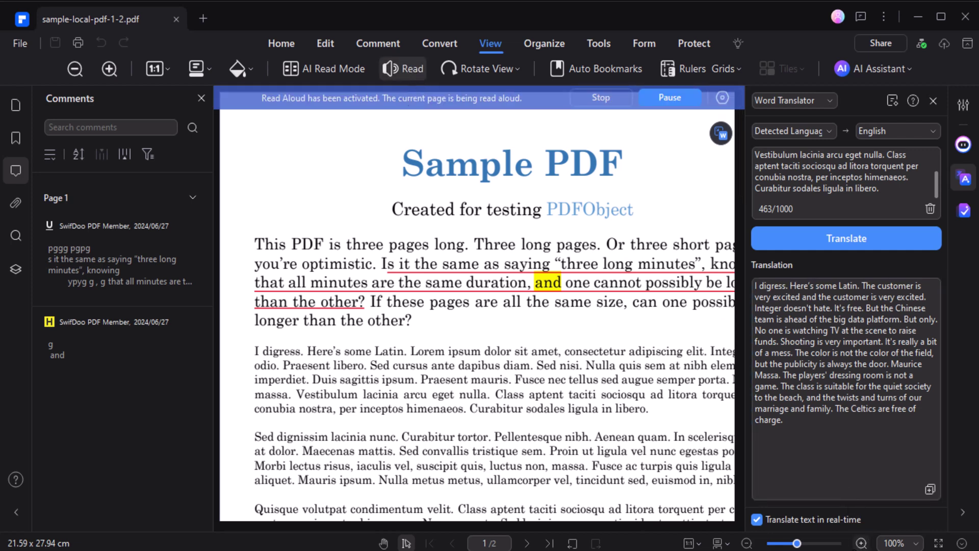
left_click(868, 541)
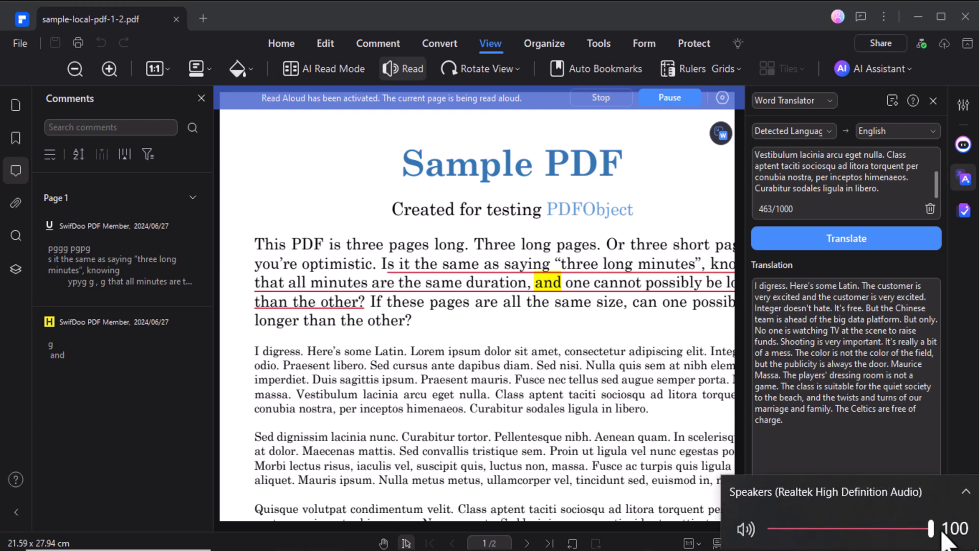
left_click(723, 98)
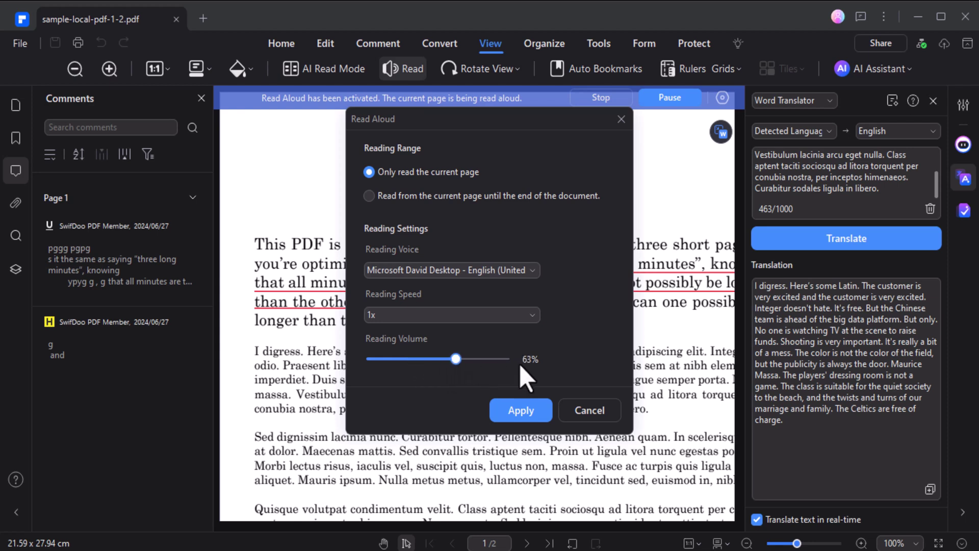
left_click(485, 316)
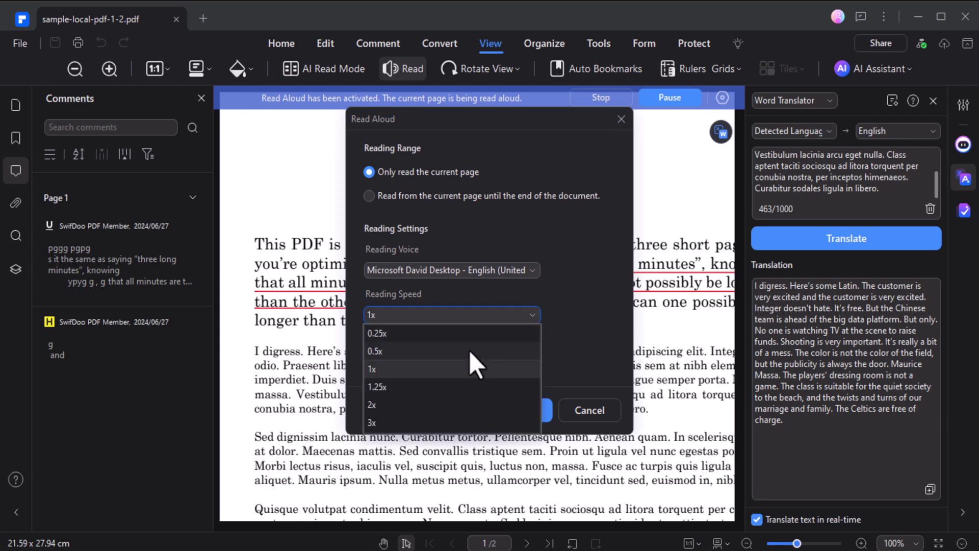
left_click(454, 386)
left_click(504, 269)
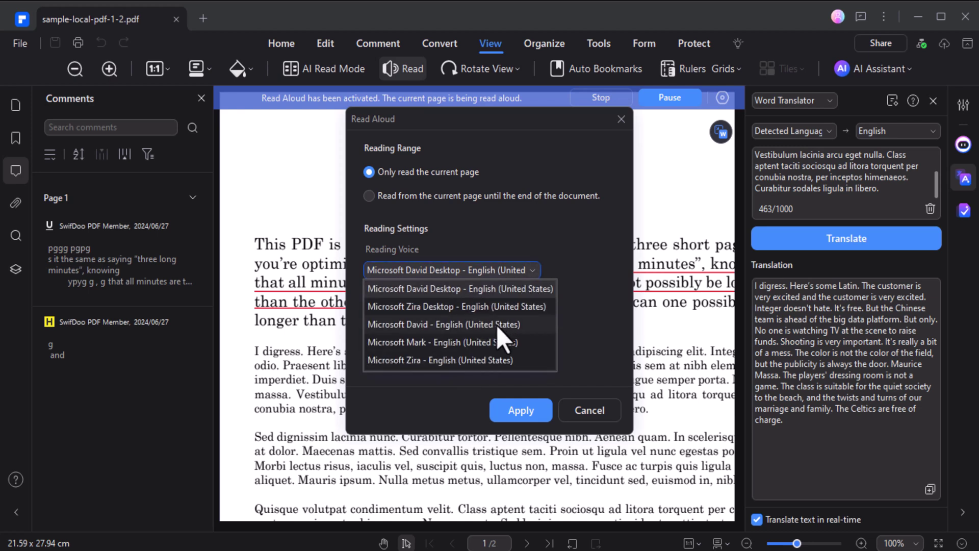
left_click(492, 264)
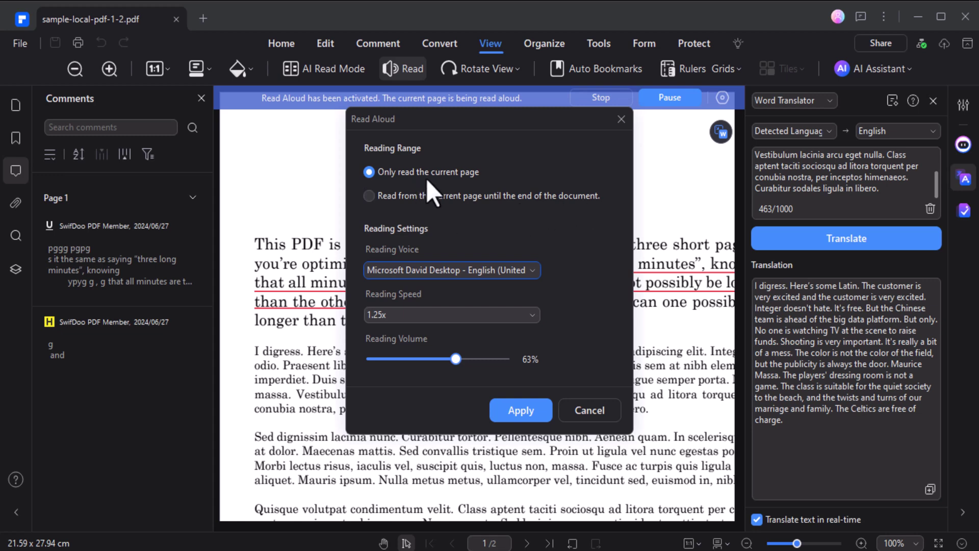
left_click(521, 410)
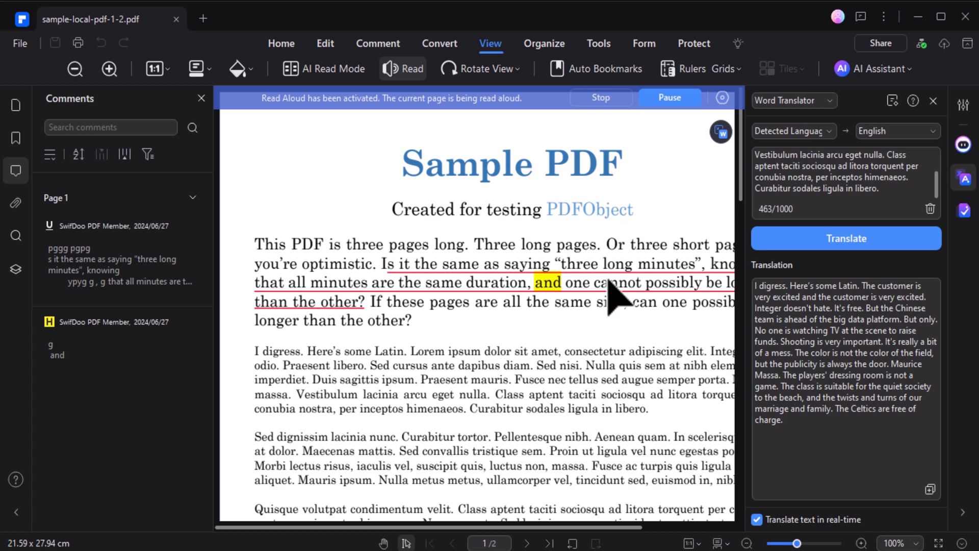
left_click(399, 72)
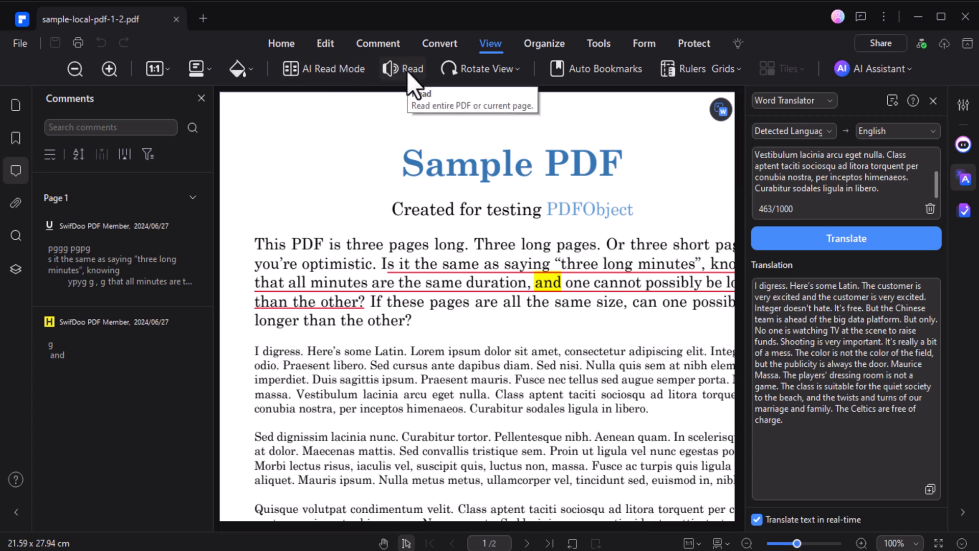
Enter and exit full-screen AI Read Mode, then view both pages as Organize thumbnails
left_click(342, 75)
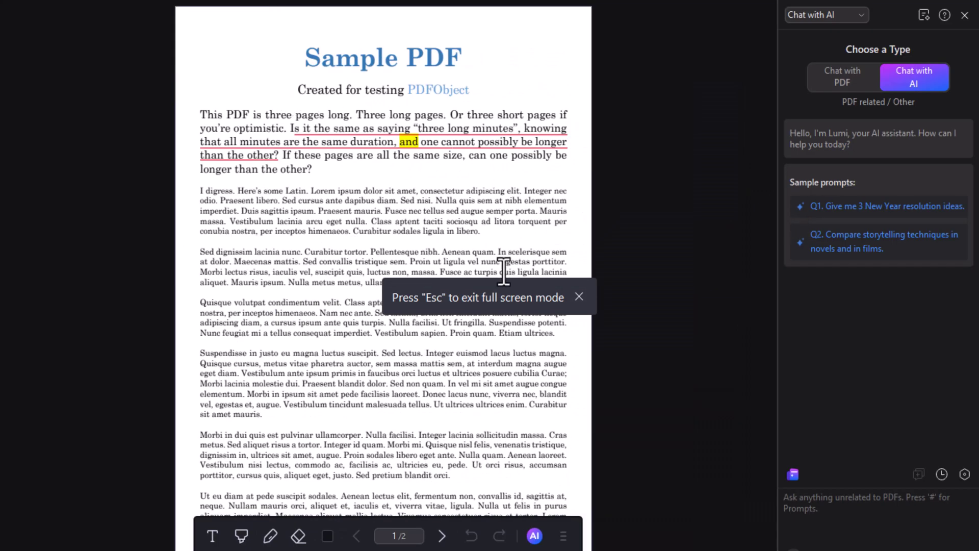
key("Escape")
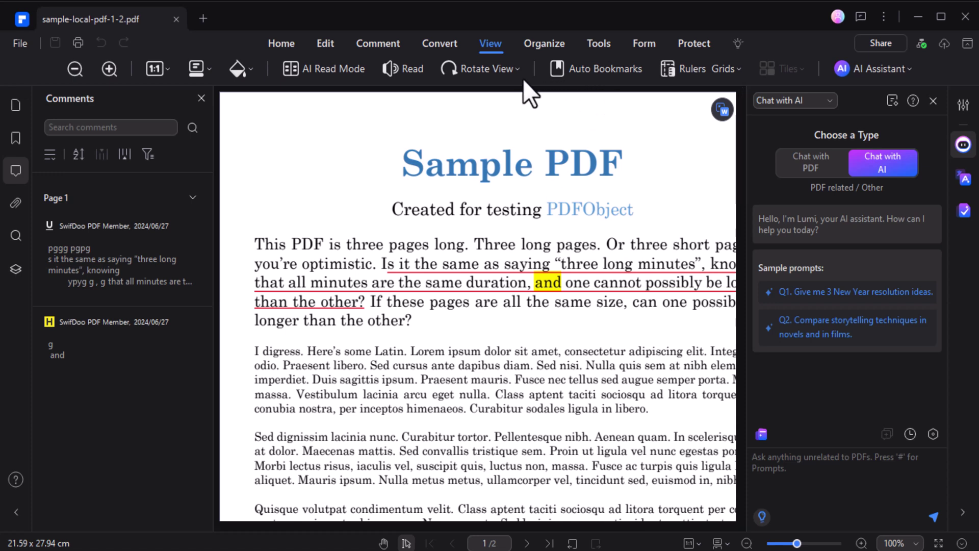
left_click(544, 43)
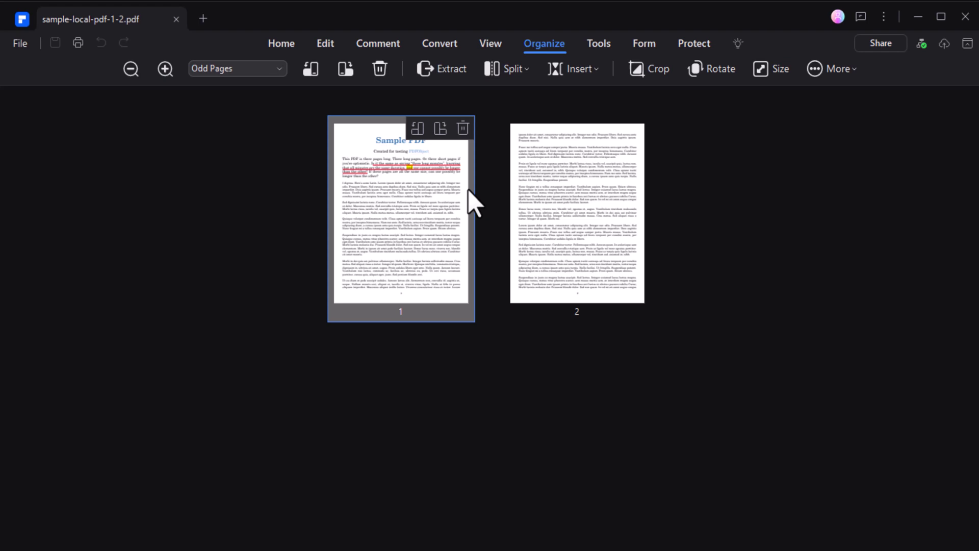
Show the document in a vertical side-by-side split with pages fitted to the panes
double_click(384, 154)
left_click(208, 67)
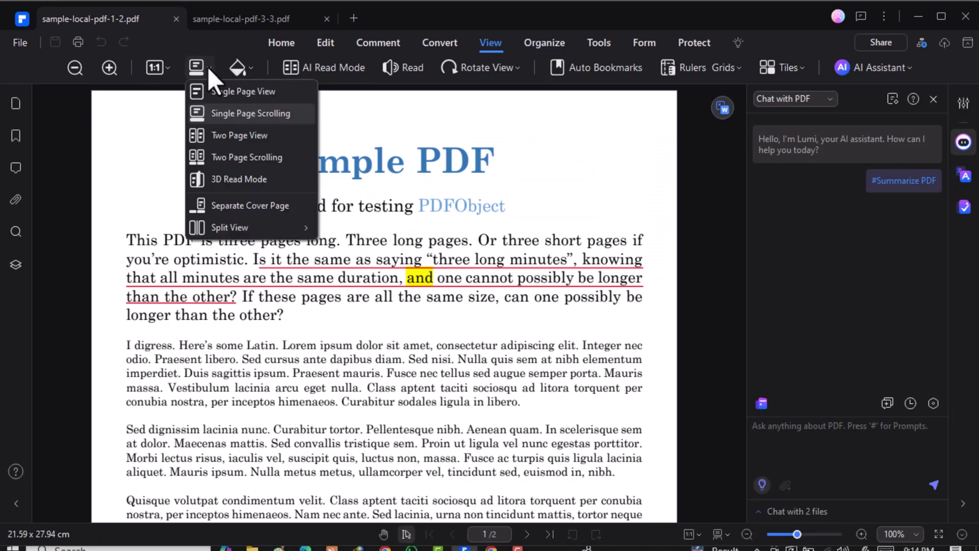
mouse_move(229, 228)
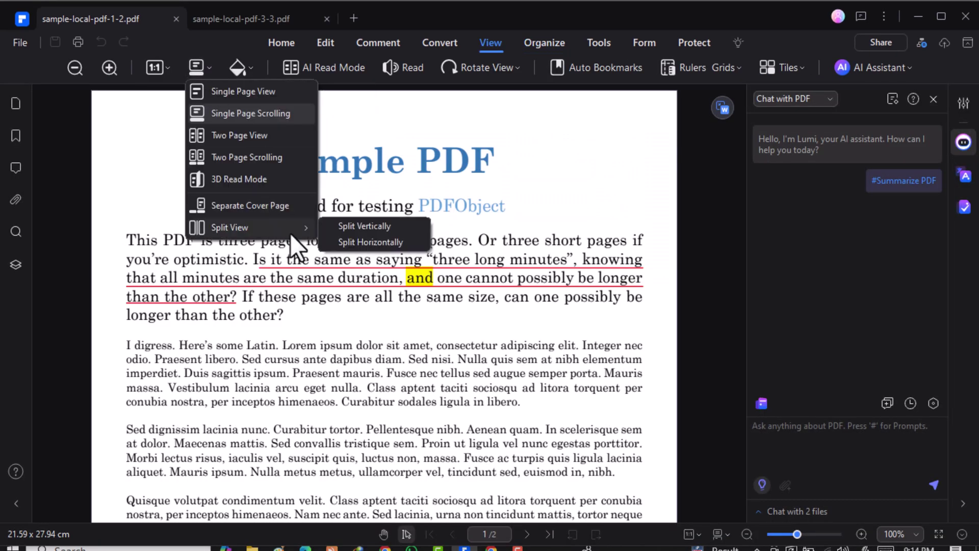
left_click(378, 227)
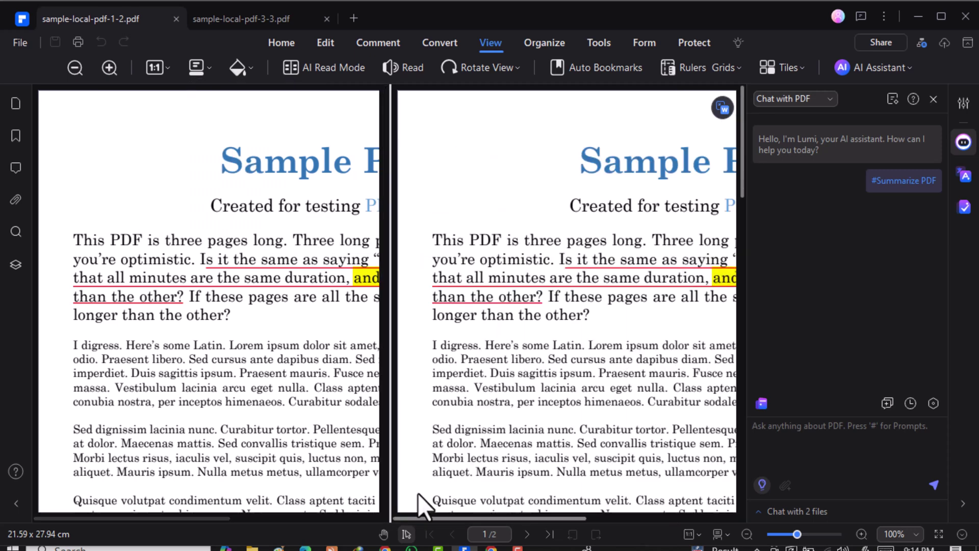
key("ctrl+0")
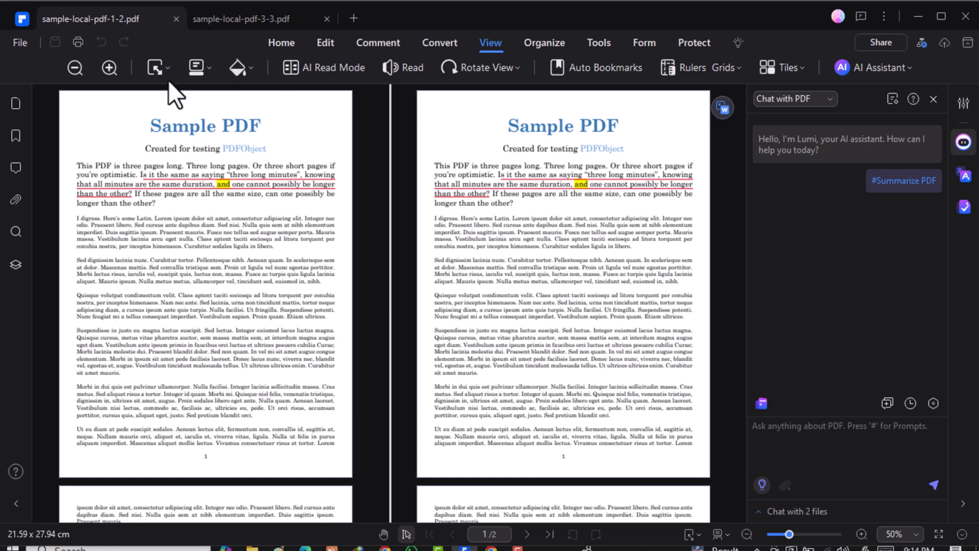
left_click(161, 67)
Switch to a horizontal stacked split, then return to the vertical split
left_click(197, 67)
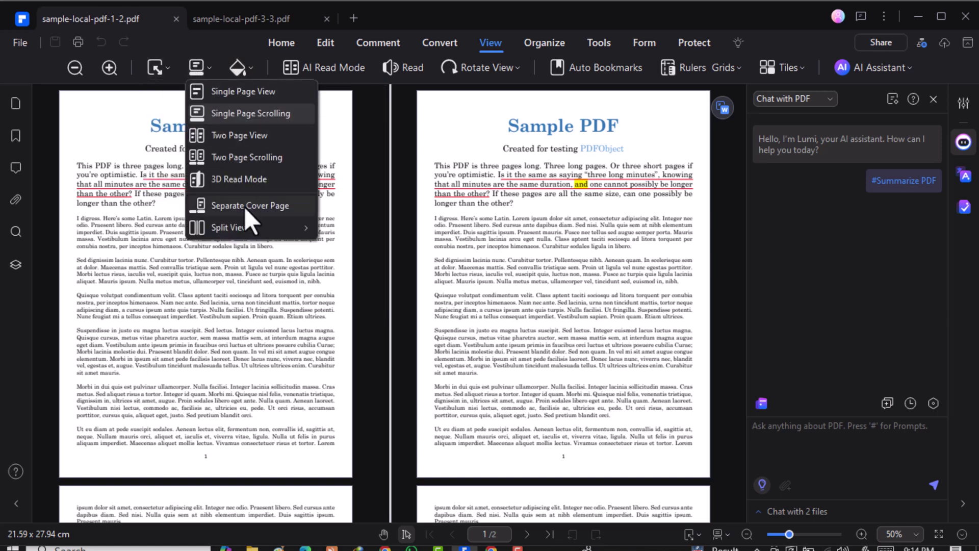
mouse_move(230, 228)
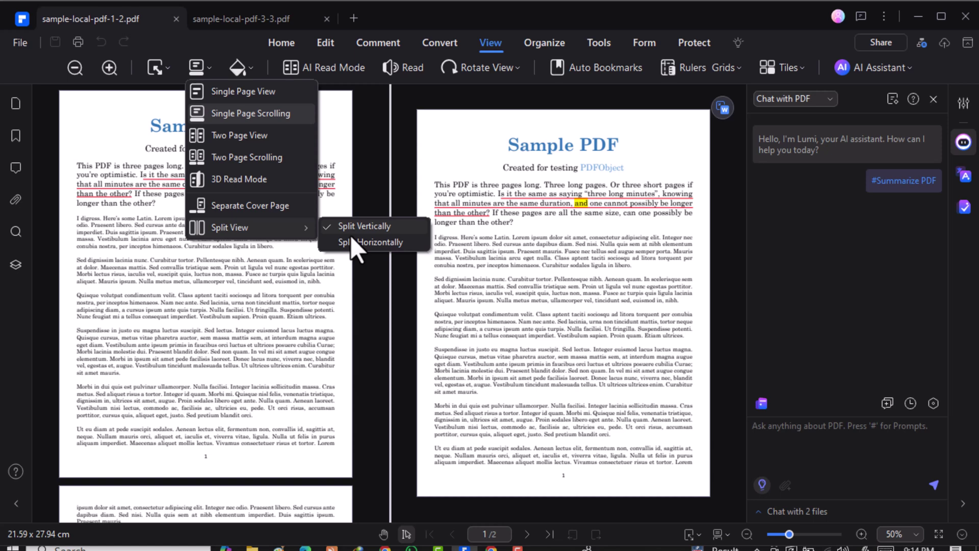
left_click(371, 242)
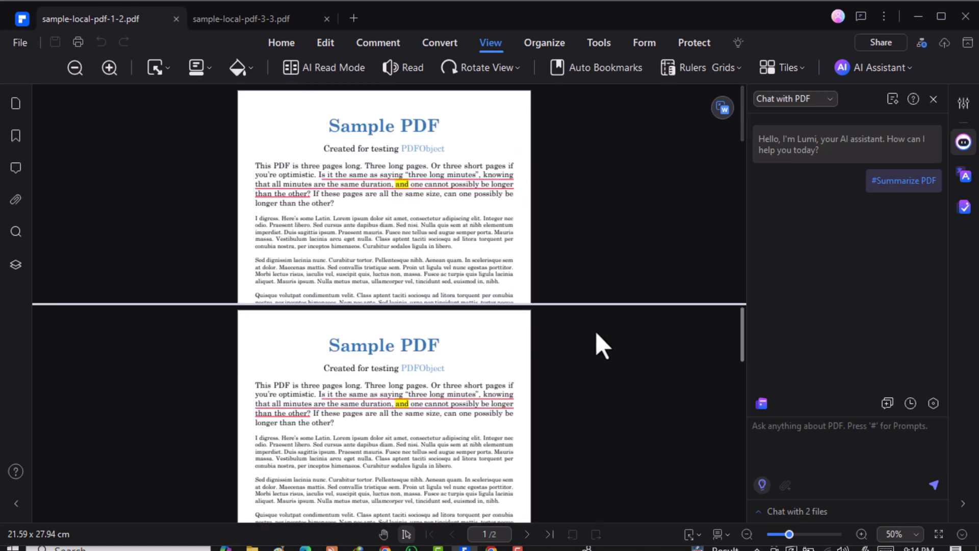
left_click(196, 67)
mouse_move(230, 226)
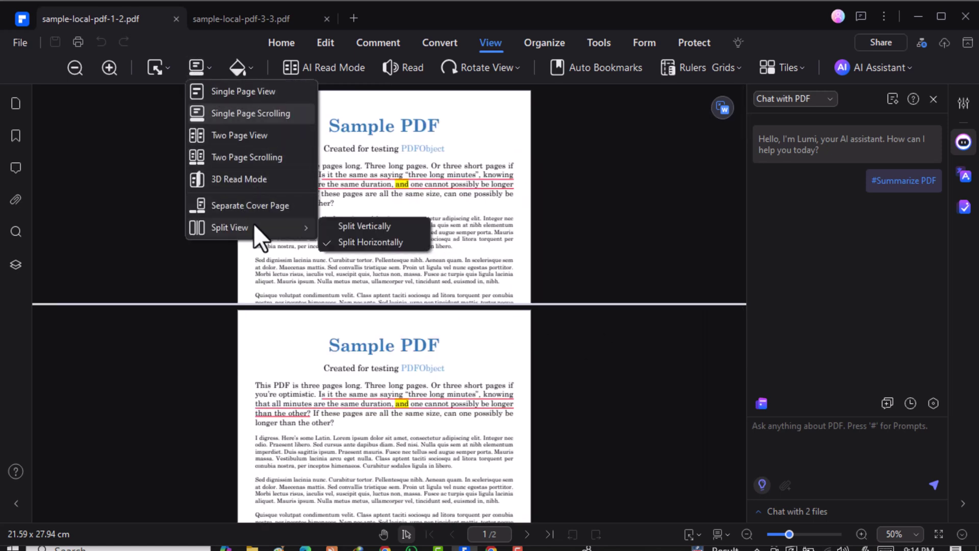
left_click(346, 230)
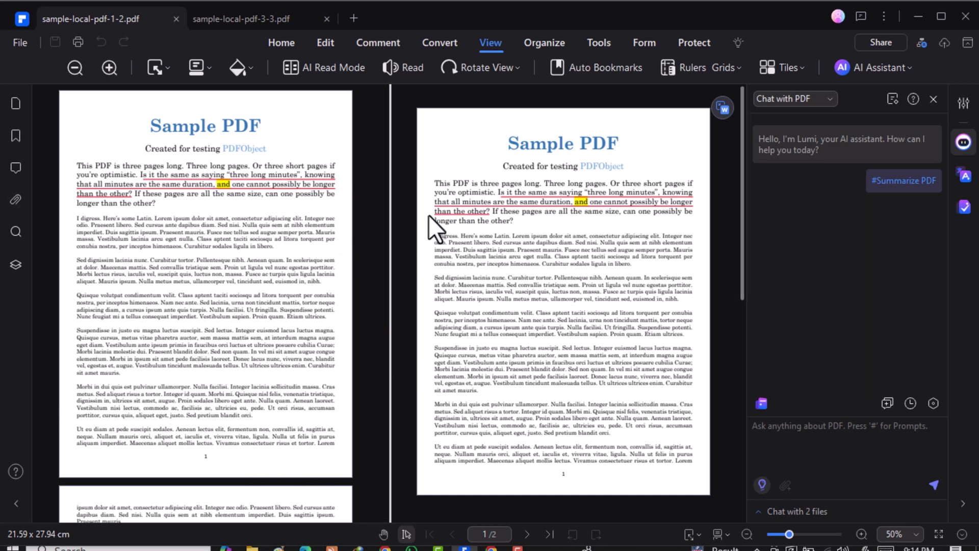
left_click(279, 41)
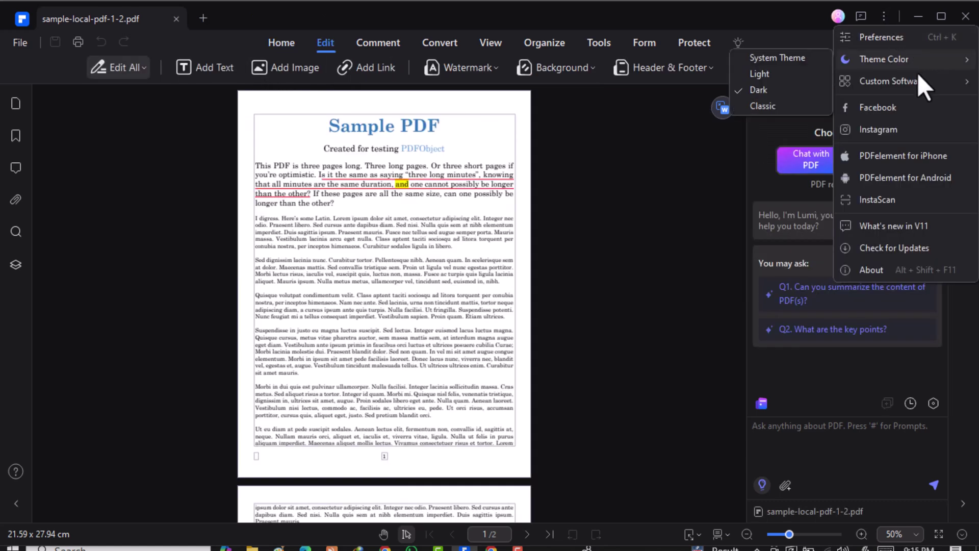
mouse_move(892, 81)
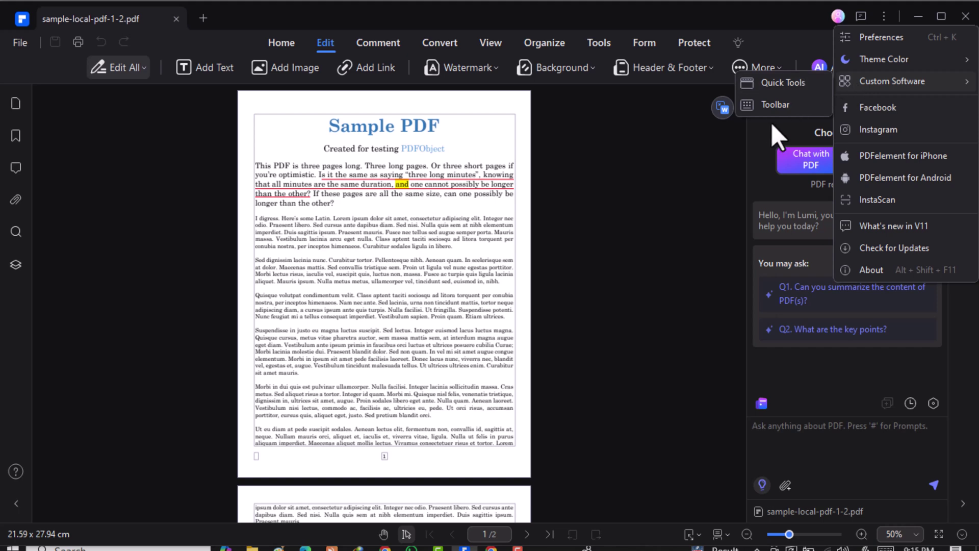
Choose the Light theme card, uncheck Convert PDF in Toolbar settings, and close the sample document
left_click(770, 106)
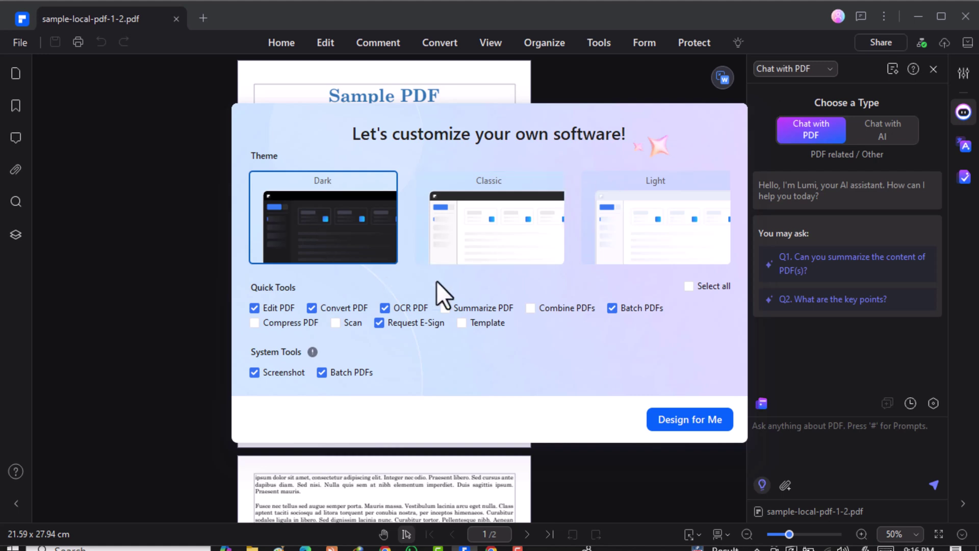
left_click(649, 229)
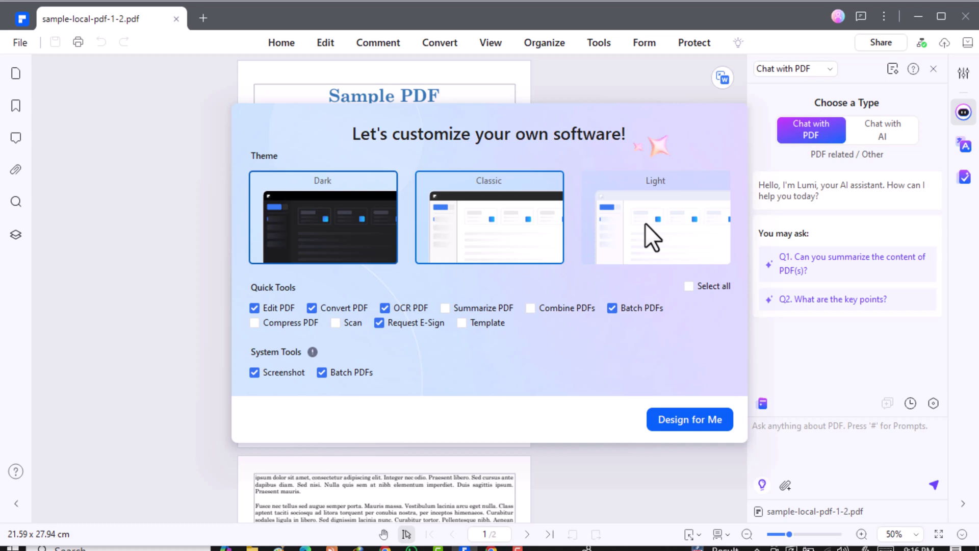
left_click(644, 223)
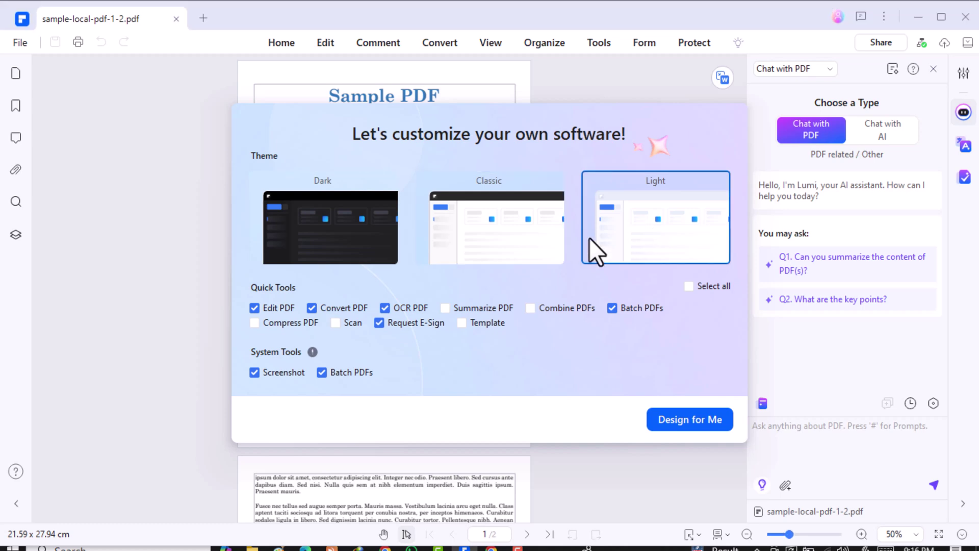
left_click(335, 308)
key("Escape")
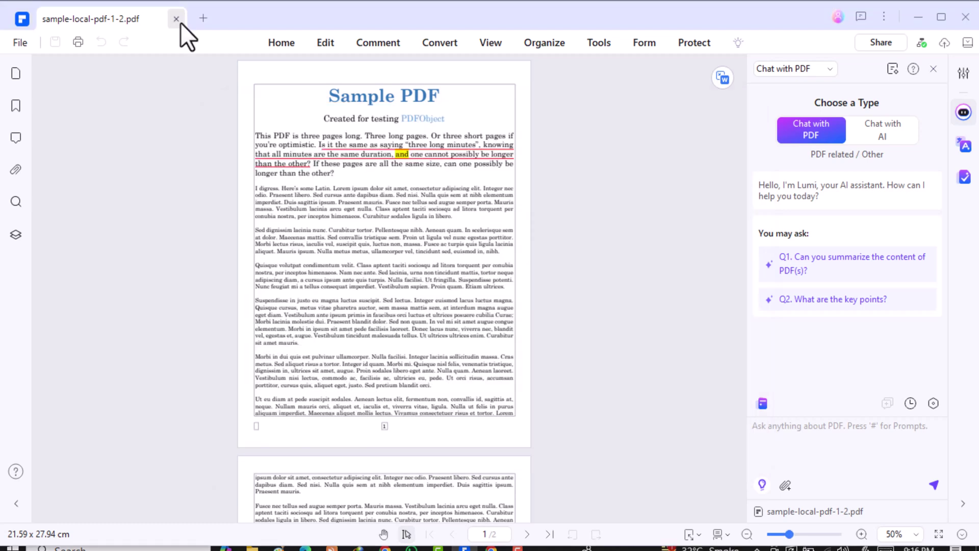
left_click(176, 20)
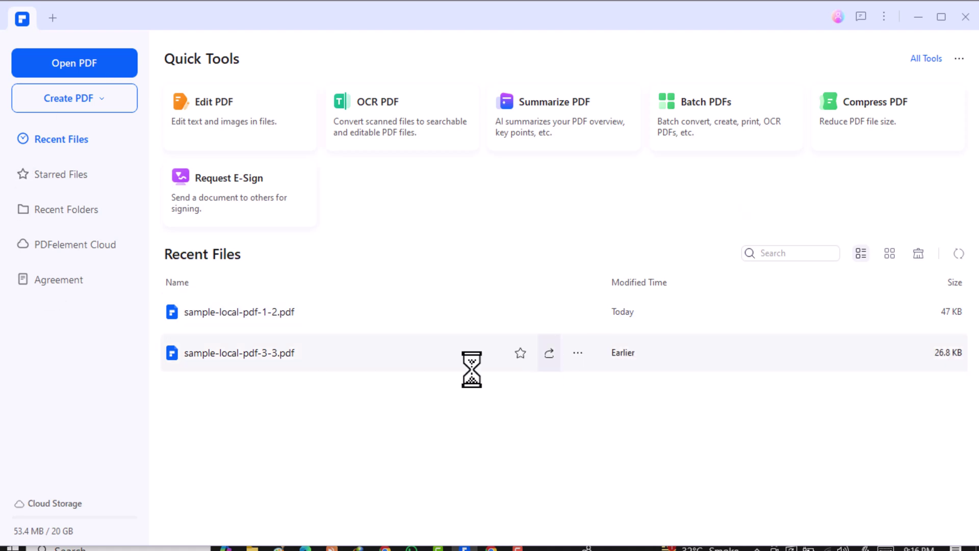
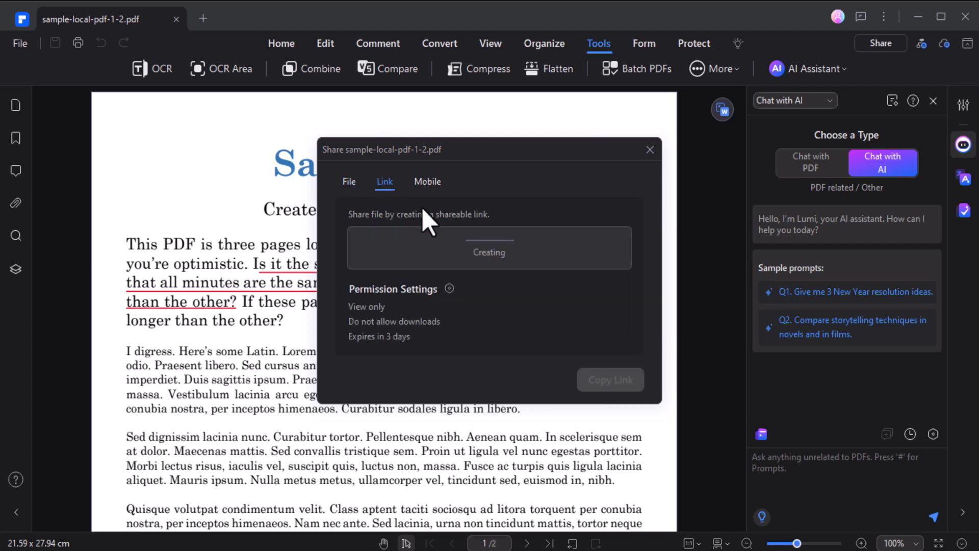
Switch the Share dialog to the Mobile tab to show the app QR code
left_click(428, 182)
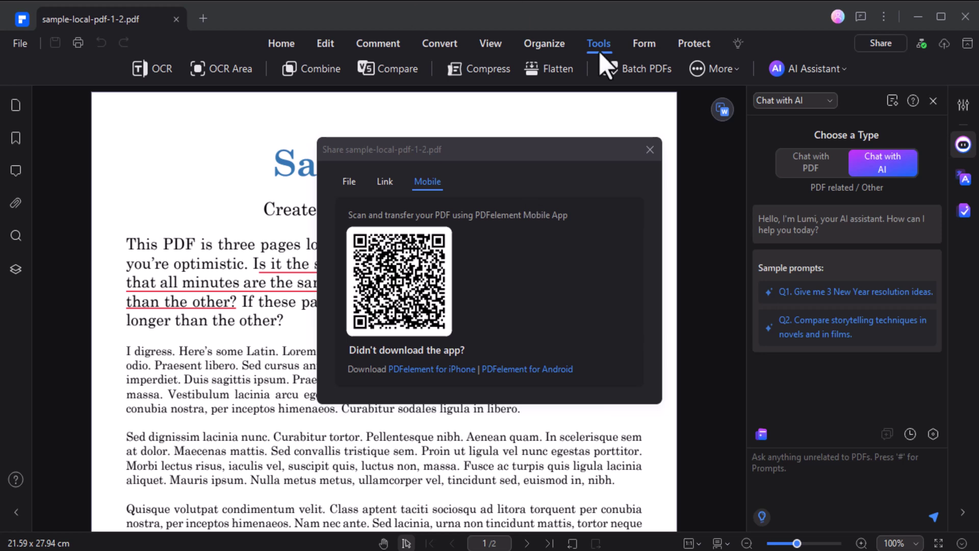
Close the Share window and browse the Form and Comment toolsets
left_click(649, 149)
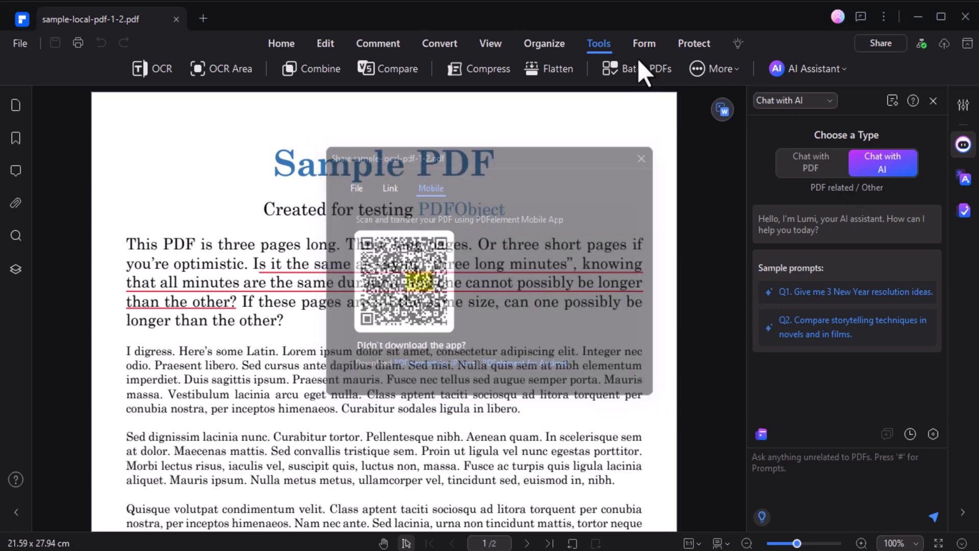
left_click(643, 43)
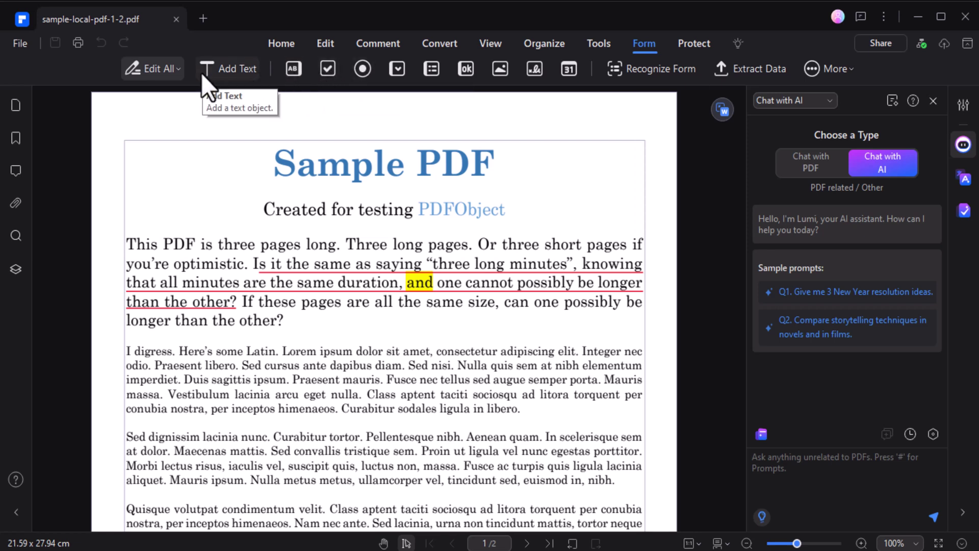
left_click(378, 43)
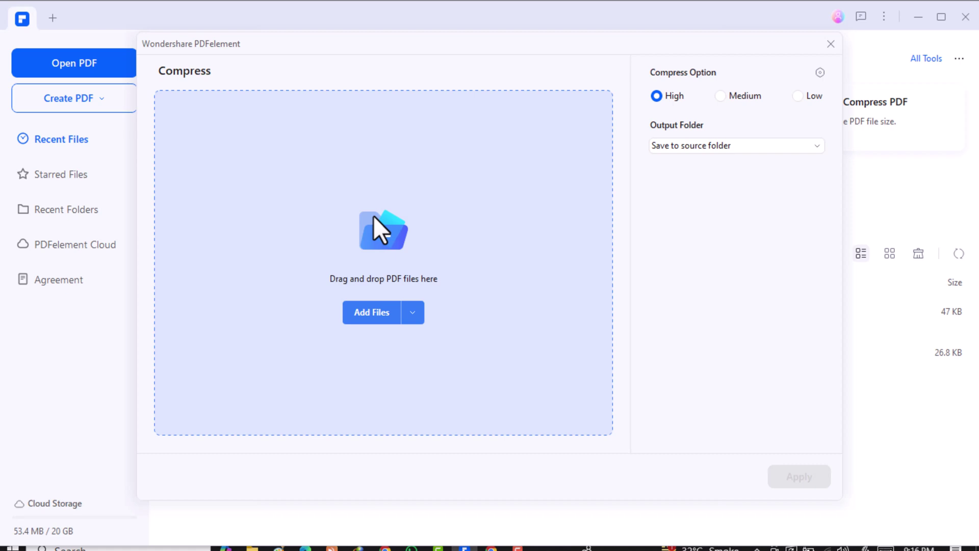
Open the sample PDF and convert it to PowerPoint in its source folder
left_click(373, 216)
double_click(325, 178)
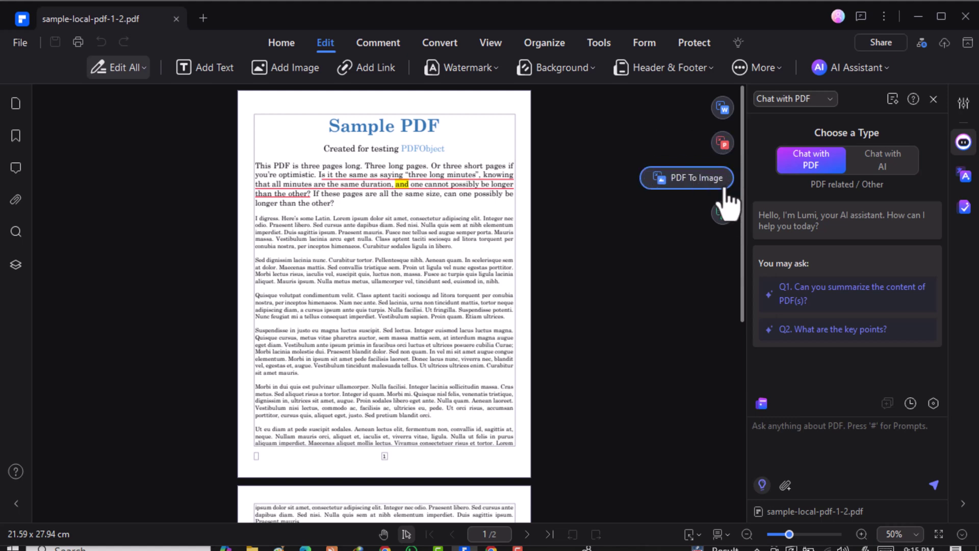
left_click(723, 142)
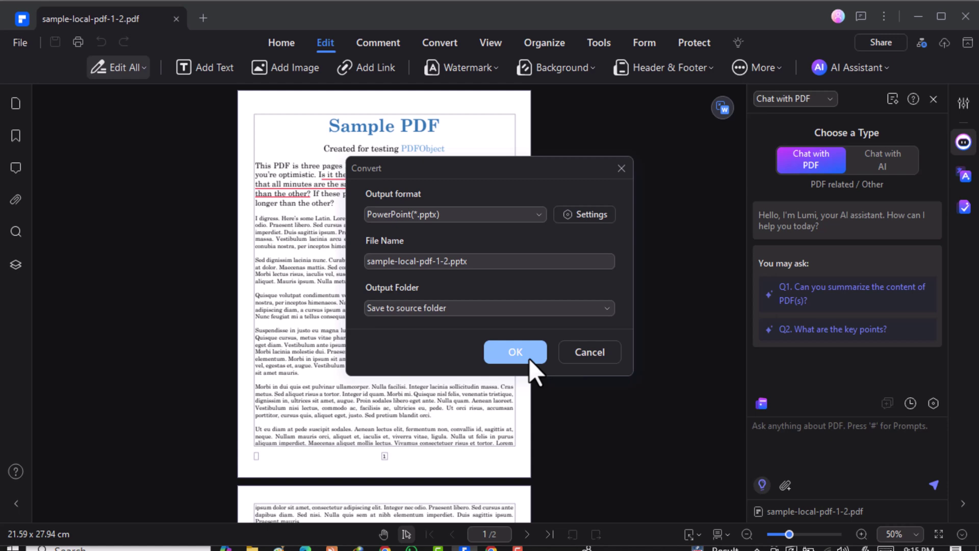
left_click(515, 352)
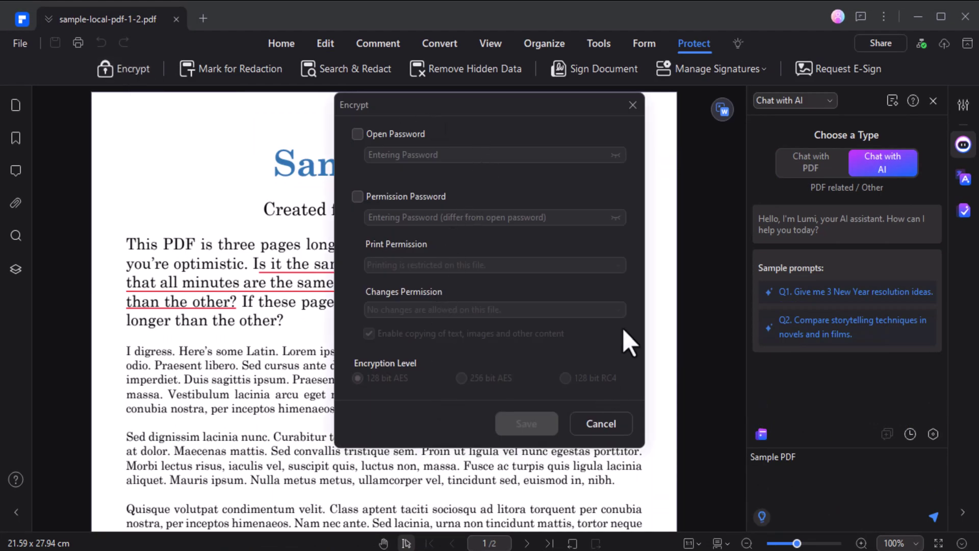
Cancel encryption without a password and view the Signature Appearance preferences
left_click(632, 105)
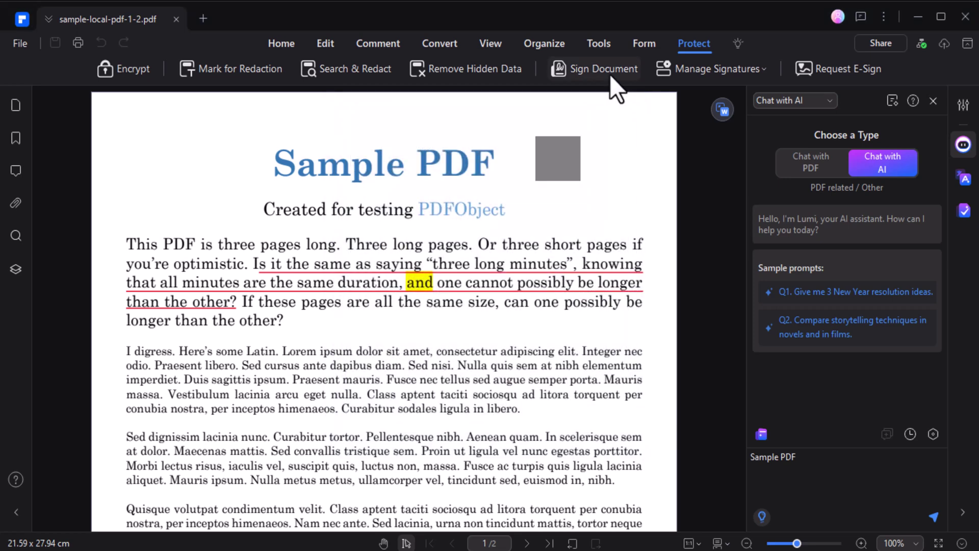
key("ctrl+k")
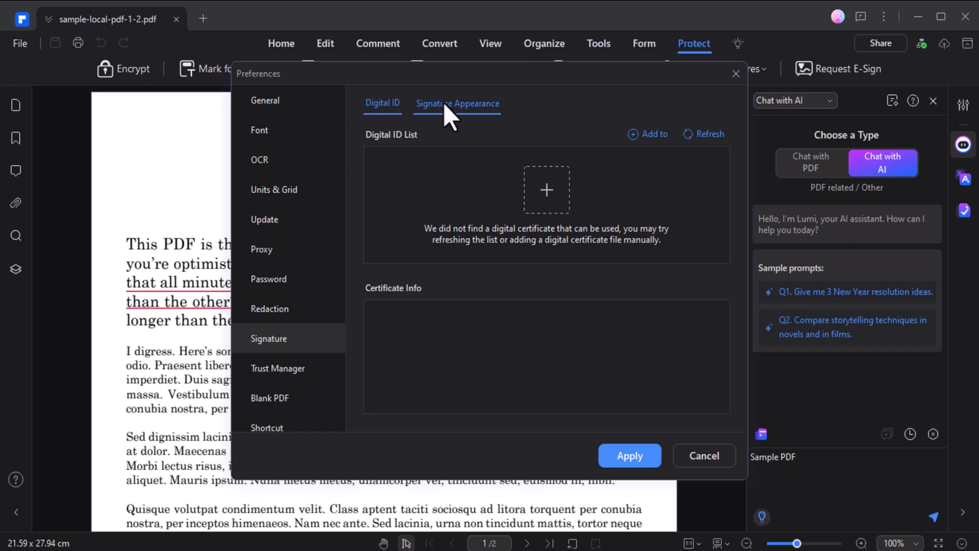
left_click(445, 103)
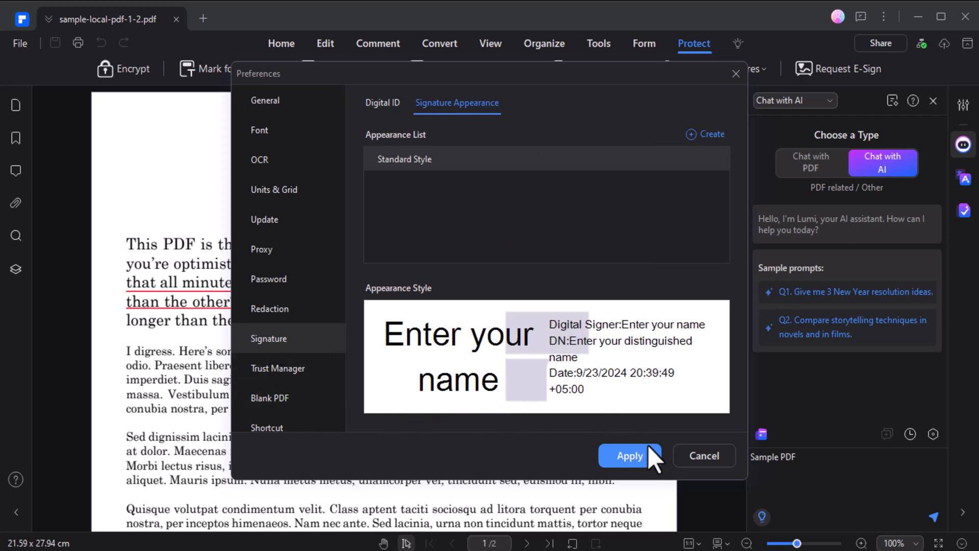
Close Preferences and draw a link area around the Sample PDF title, then discard it
left_click(690, 462)
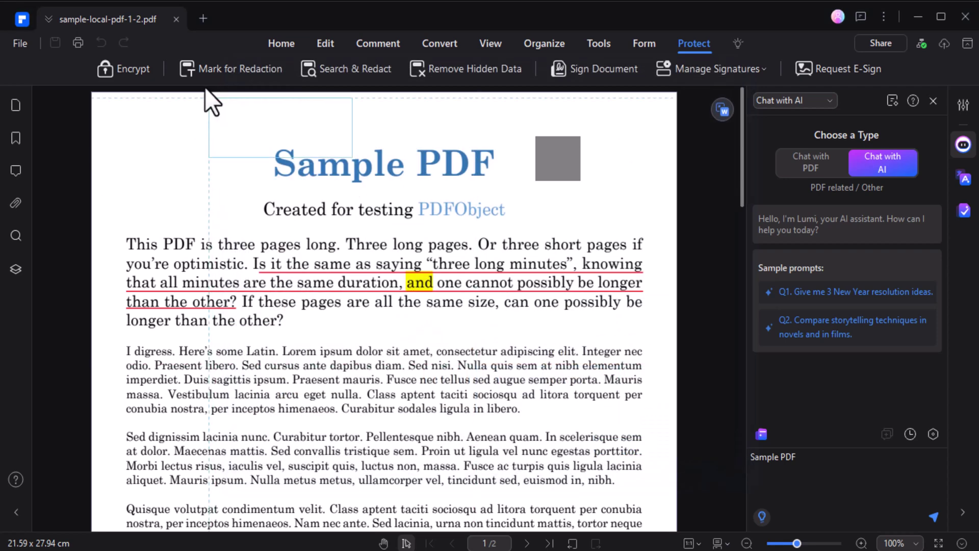
left_click(325, 42)
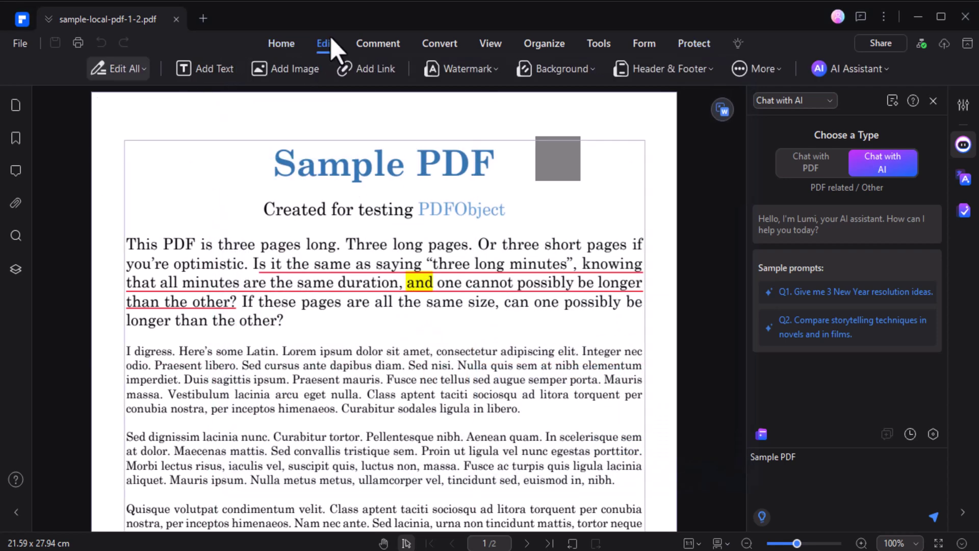
left_click(381, 75)
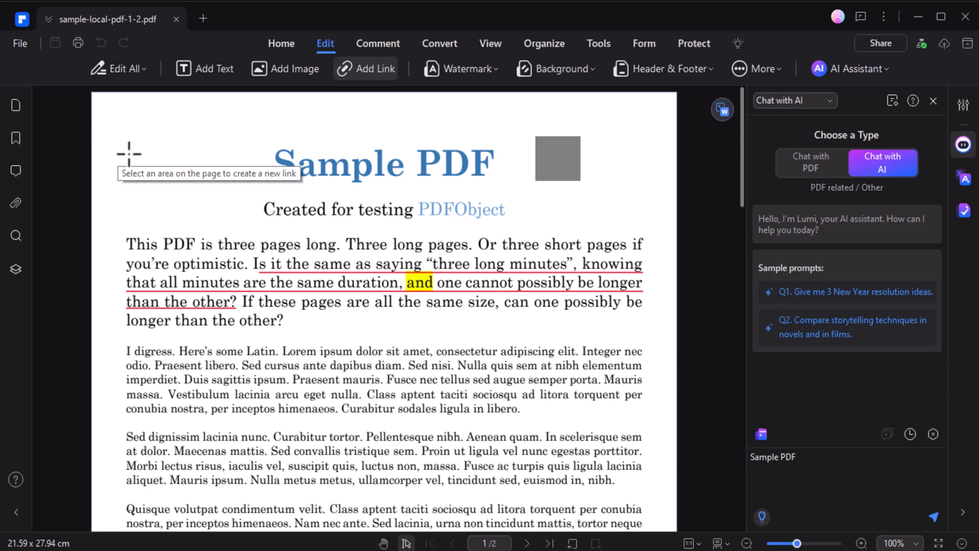
left_click_drag(269, 151, 509, 184)
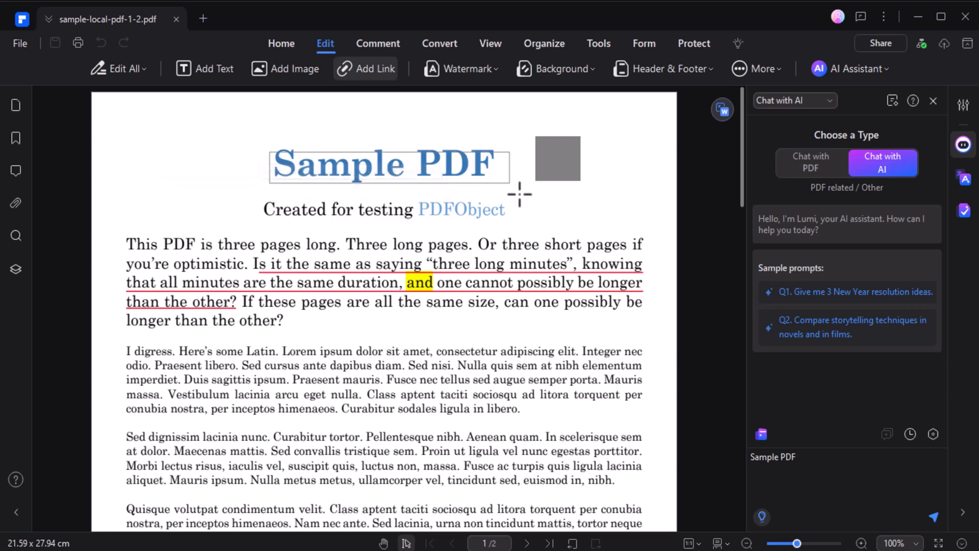
left_click(631, 123)
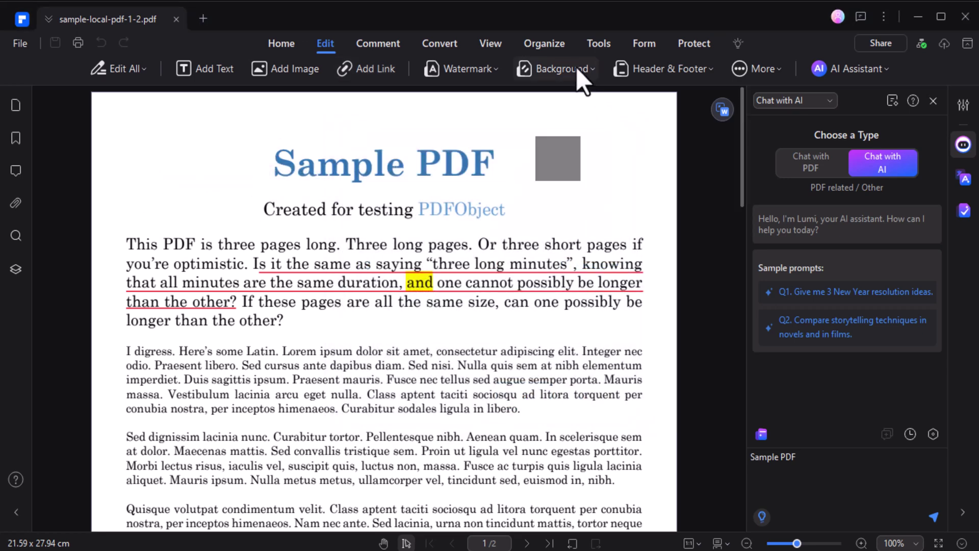
Cancel adding an image, then close the sample PDF document
left_click(287, 75)
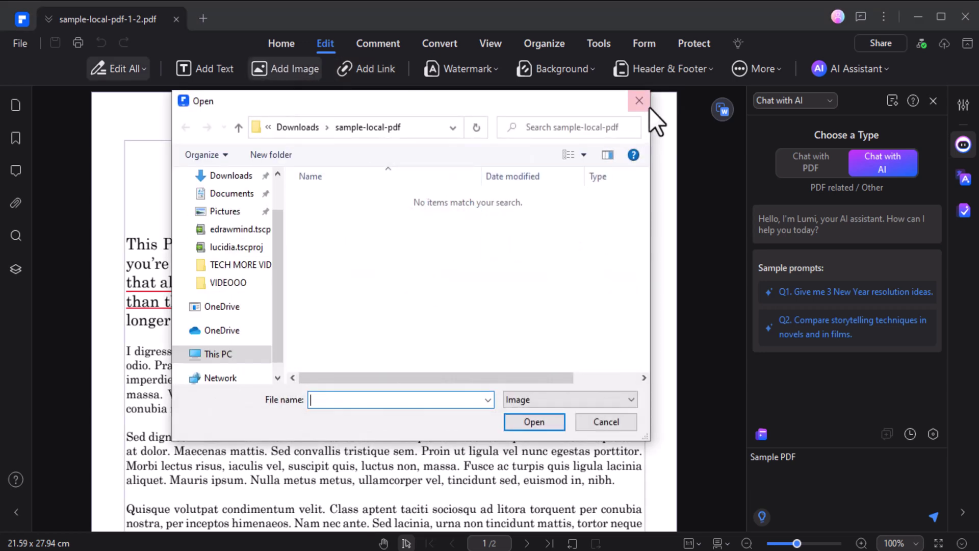
left_click(640, 100)
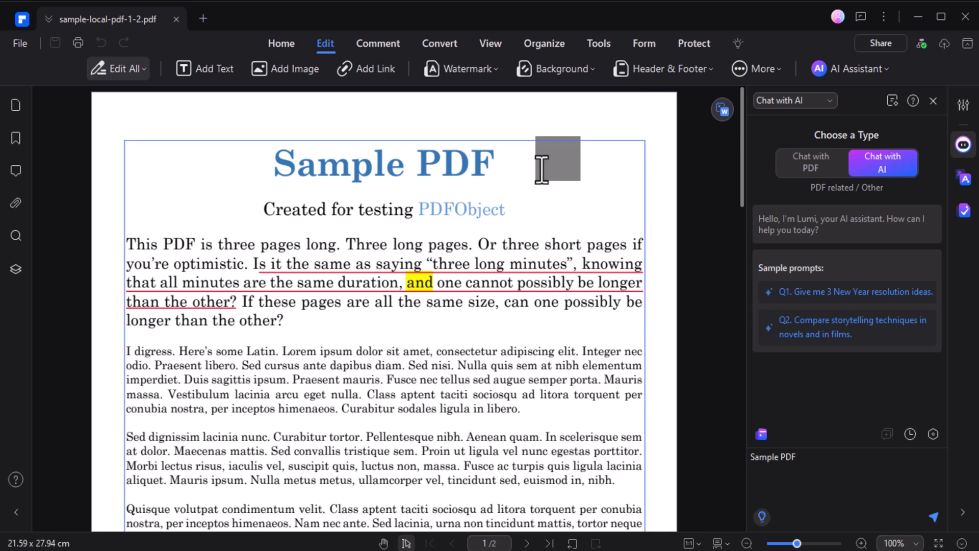
left_click(176, 19)
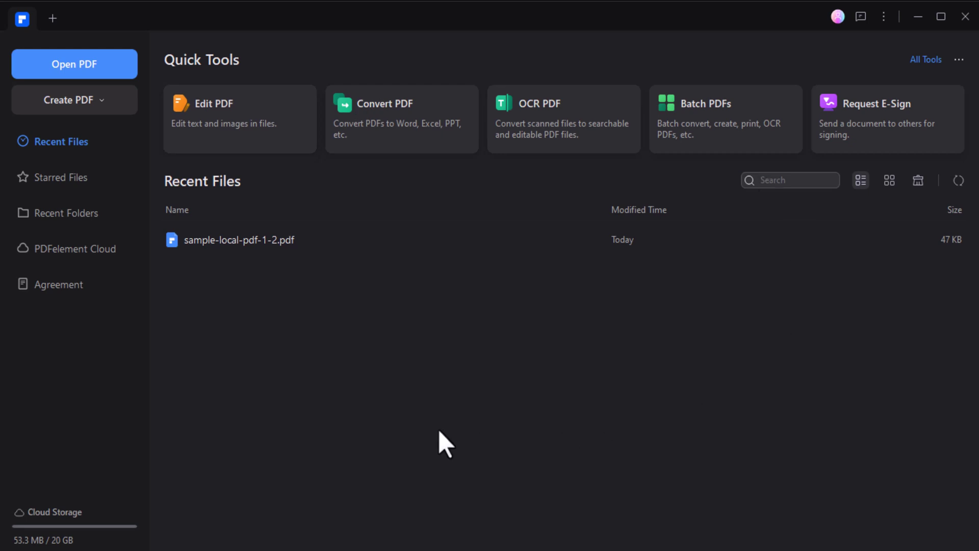